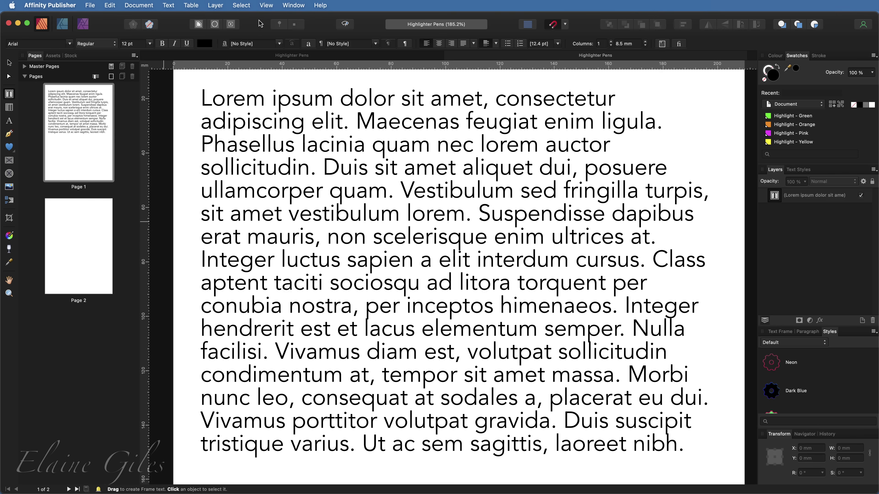
Show the Character panel from View > Studio and detach it to float beside the text.
{"action": "left_click", "coordinate": [266, 6]}
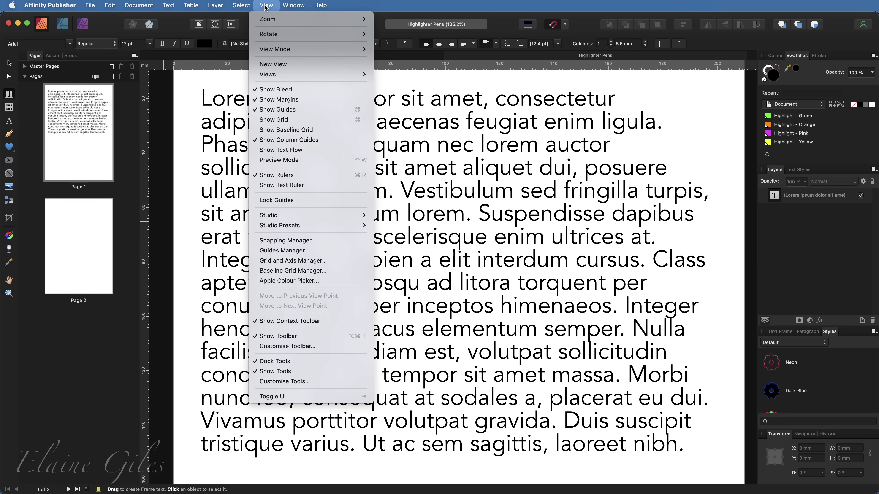
{"action": "mouse_move", "coordinate": [318, 217]}
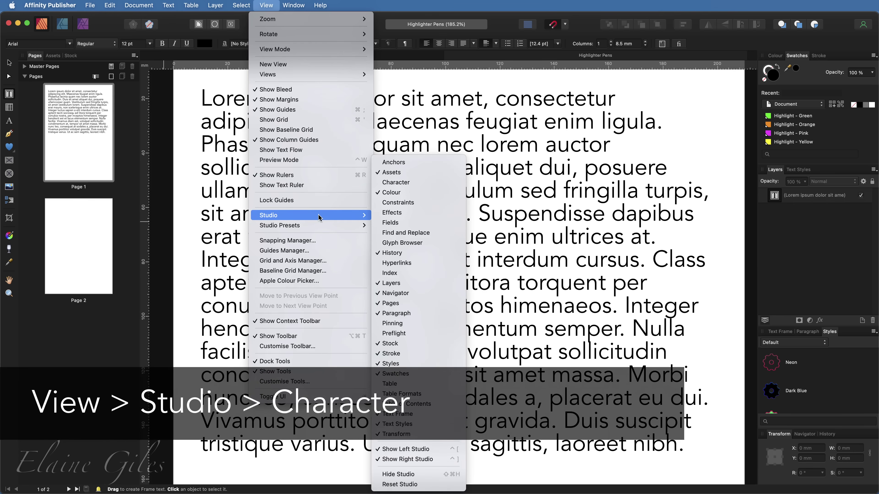
{"action": "left_click", "coordinate": [421, 182]}
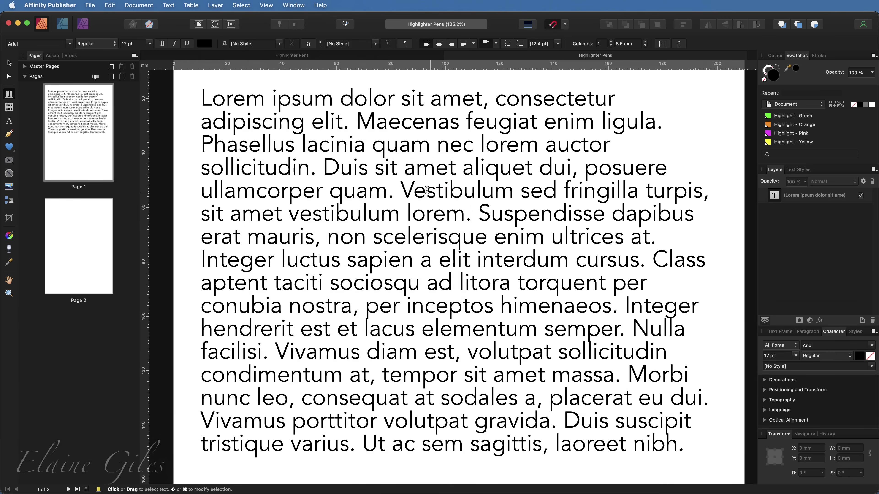
{"action": "left_click_drag", "start_coordinate": [822, 333], "coordinate": [636, 92]}
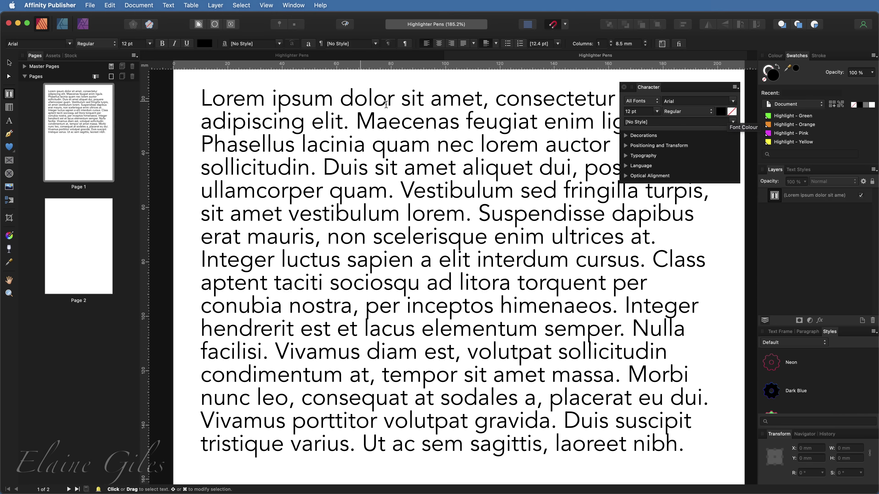
Give the words 'Maecenas feugiat' a yellow highlight colour.
{"action": "double_click", "coordinate": [391, 119]}
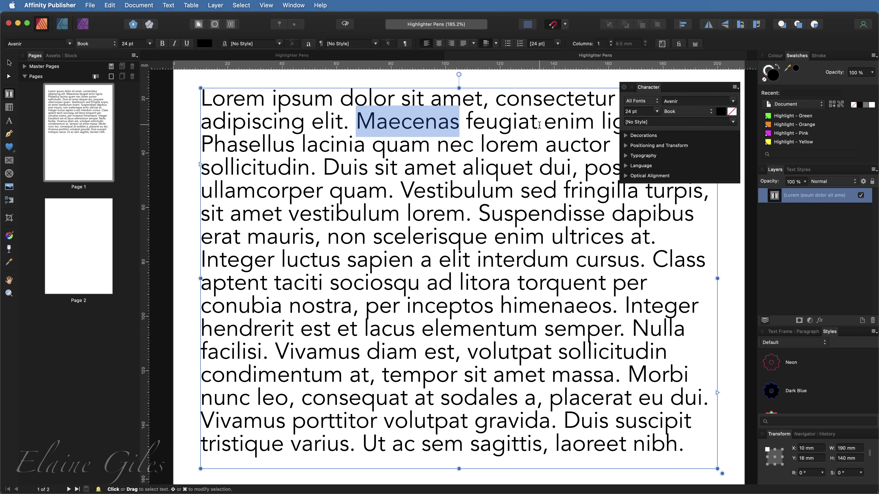
{"action": "left_click_drag", "start_coordinate": [539, 125], "coordinate": [357, 129]}
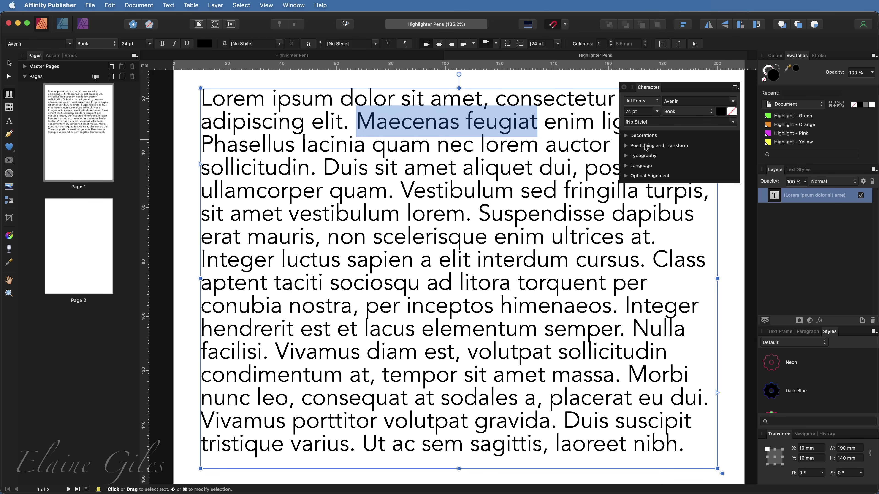
{"action": "left_click", "coordinate": [733, 114]}
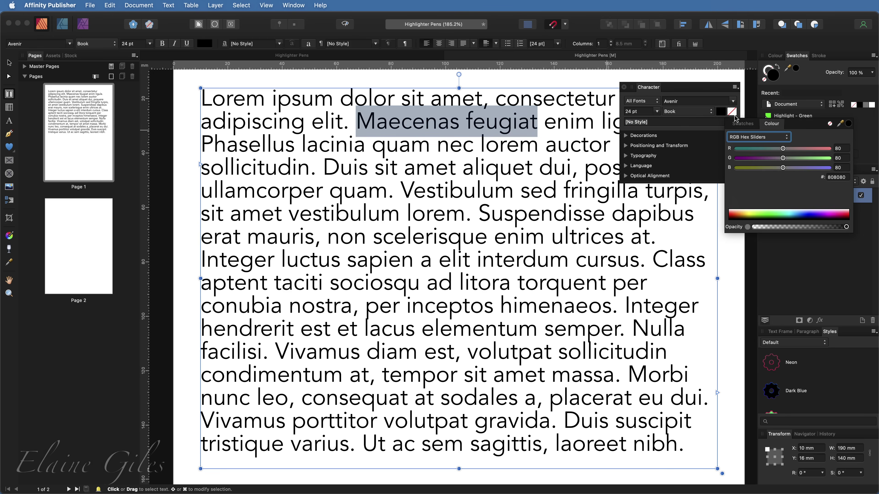
{"action": "left_click", "coordinate": [743, 124]}
{"action": "left_click", "coordinate": [770, 124]}
{"action": "left_click", "coordinate": [751, 217]}
{"action": "left_click", "coordinate": [500, 218]}
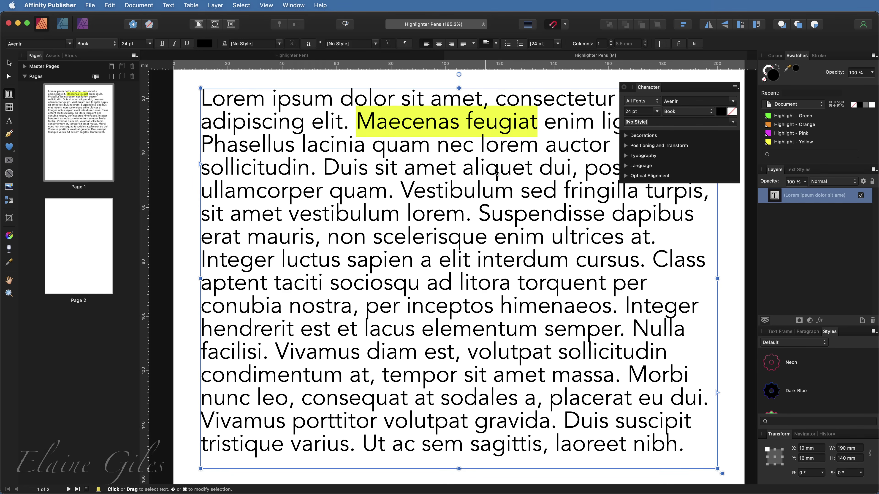
Set 'Maecenas feugiat' to the Avenir Black font weight.
{"action": "left_click_drag", "start_coordinate": [356, 121], "coordinate": [538, 126]}
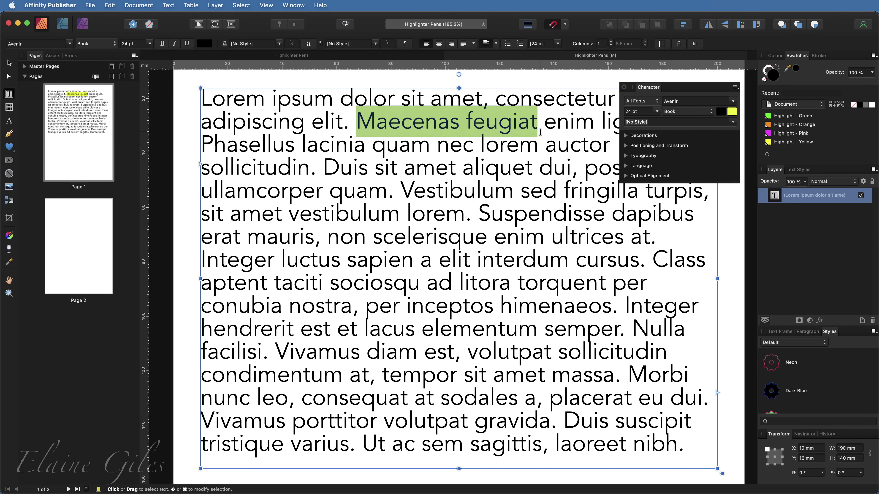
{"action": "left_click", "coordinate": [680, 114]}
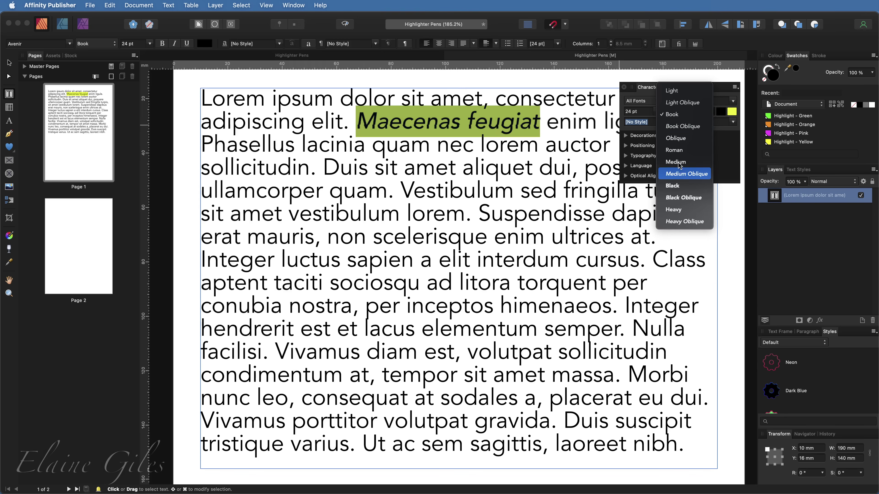
{"action": "left_click", "coordinate": [672, 186]}
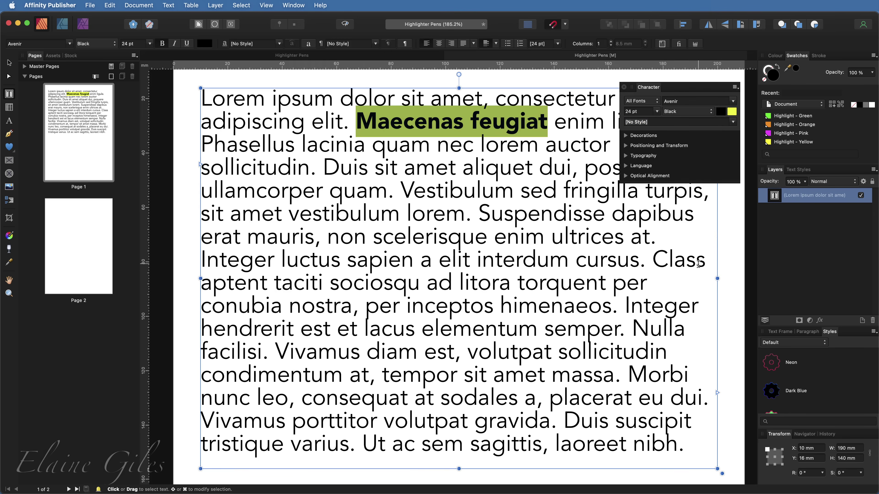
{"action": "left_click", "coordinate": [695, 262]}
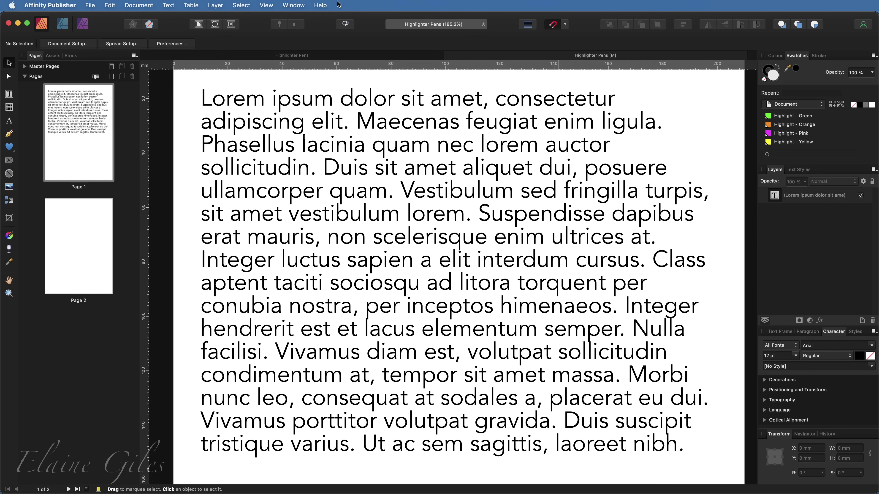
Bring up the Text Styles panel listing Base, No Style, Emphasis and Strong.
{"action": "left_click", "coordinate": [264, 4]}
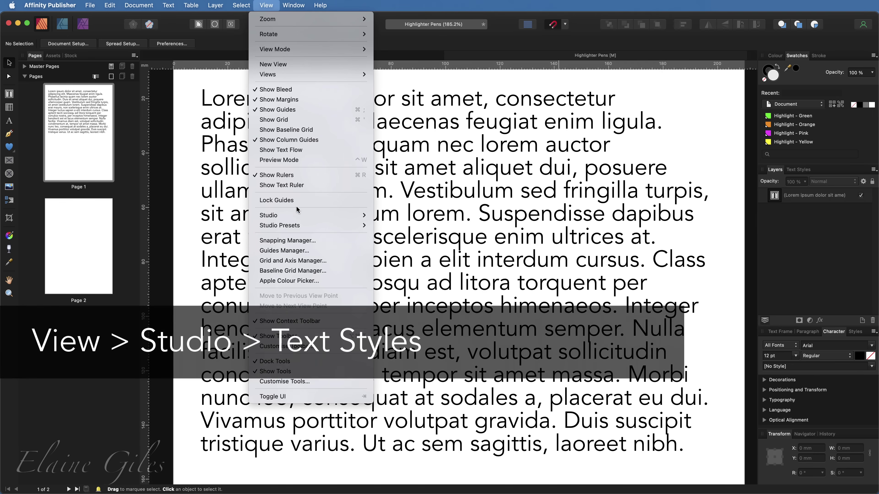
{"action": "mouse_move", "coordinate": [298, 220]}
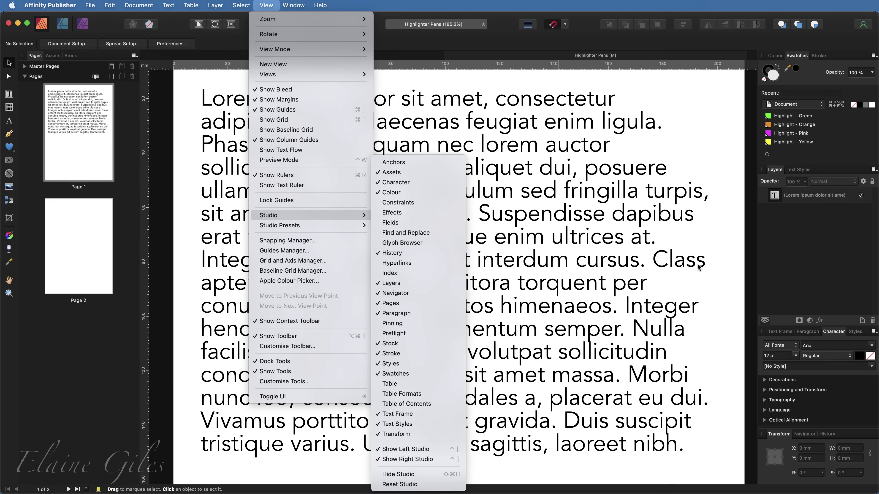
{"action": "left_click", "coordinate": [829, 241]}
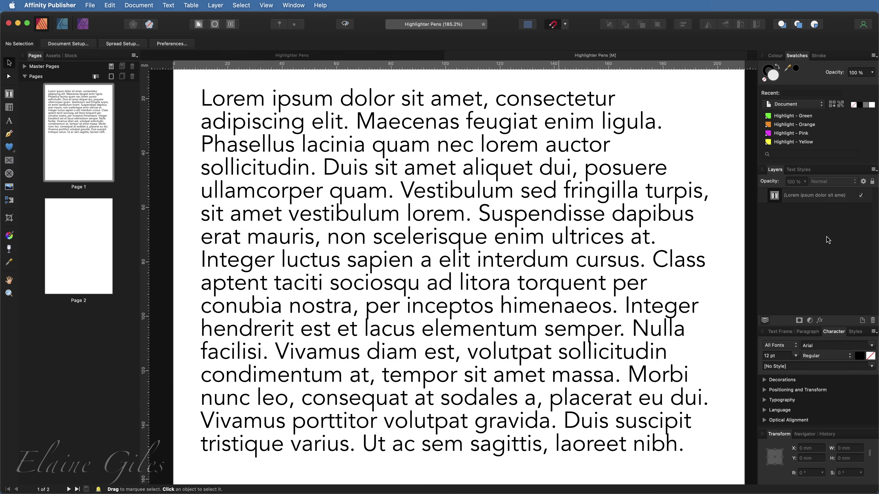
{"action": "left_click", "coordinate": [800, 170]}
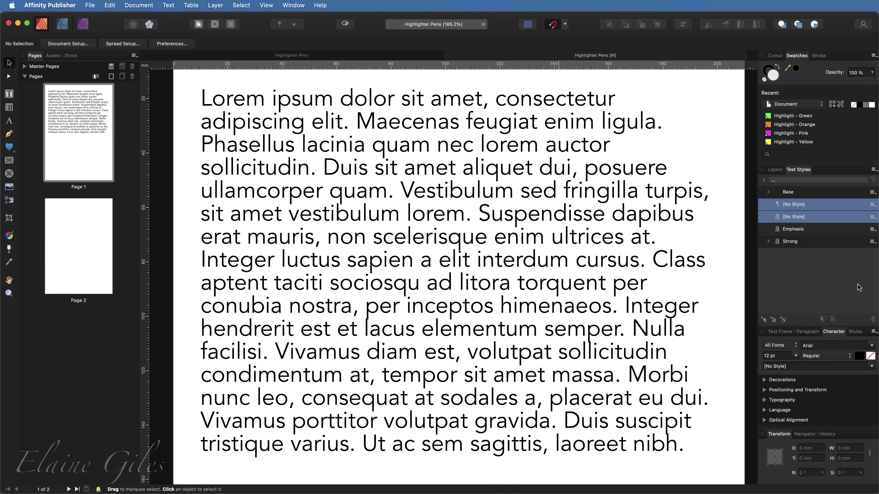
{"action": "left_click", "coordinate": [873, 171]}
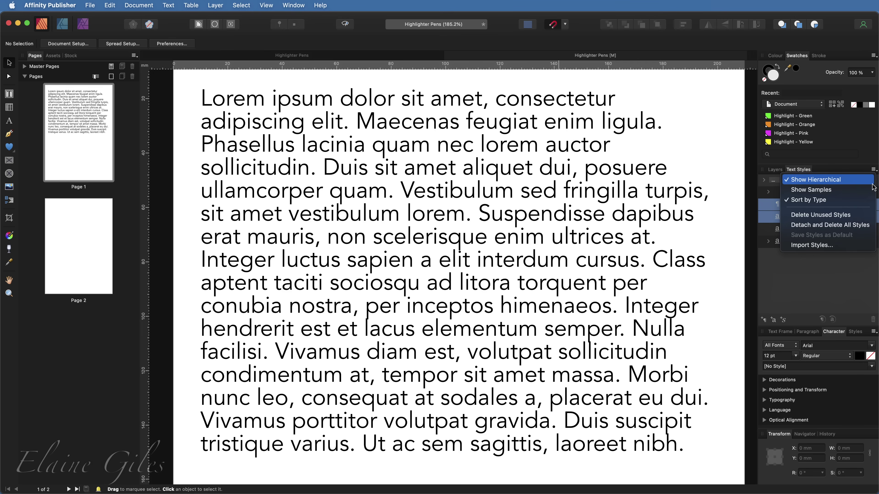
{"action": "left_click", "coordinate": [857, 290]}
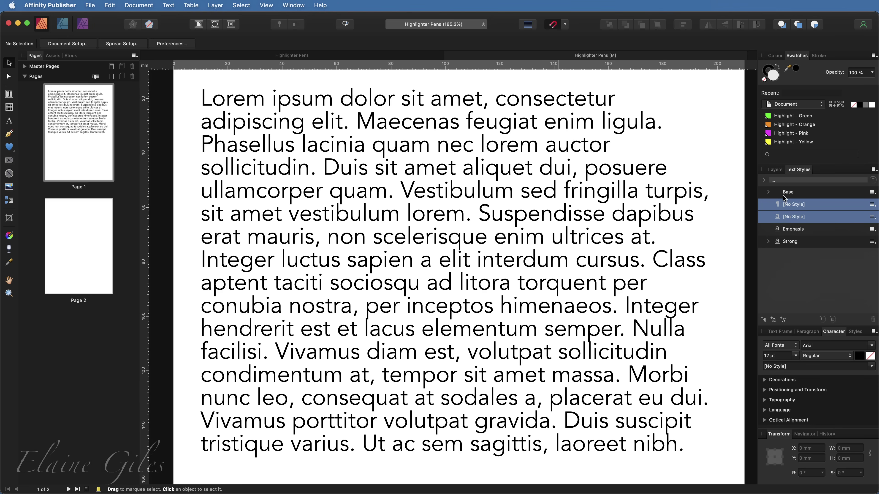
{"action": "left_click", "coordinate": [768, 192]}
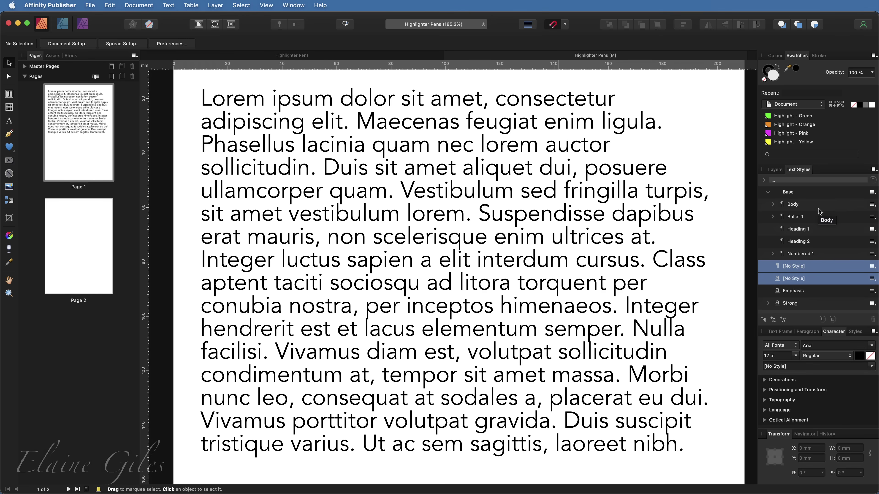
{"action": "left_click", "coordinate": [774, 205]}
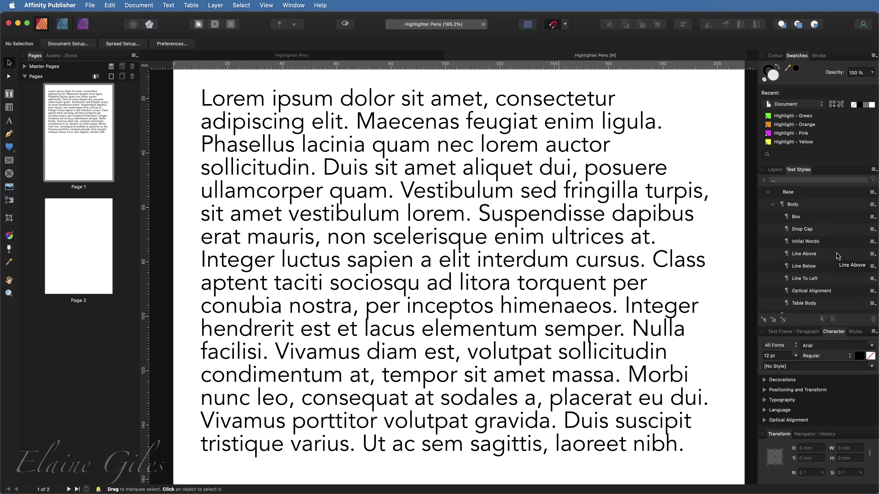
{"action": "left_click", "coordinate": [768, 192]}
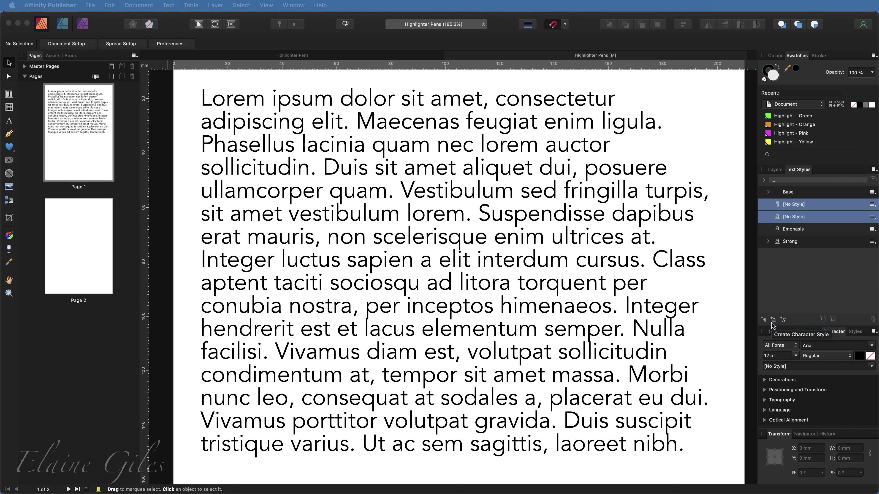
Create a character style 'Highlight - Green' whose highlight uses the Highlight - Green swatch.
{"action": "left_click", "coordinate": [774, 322]}
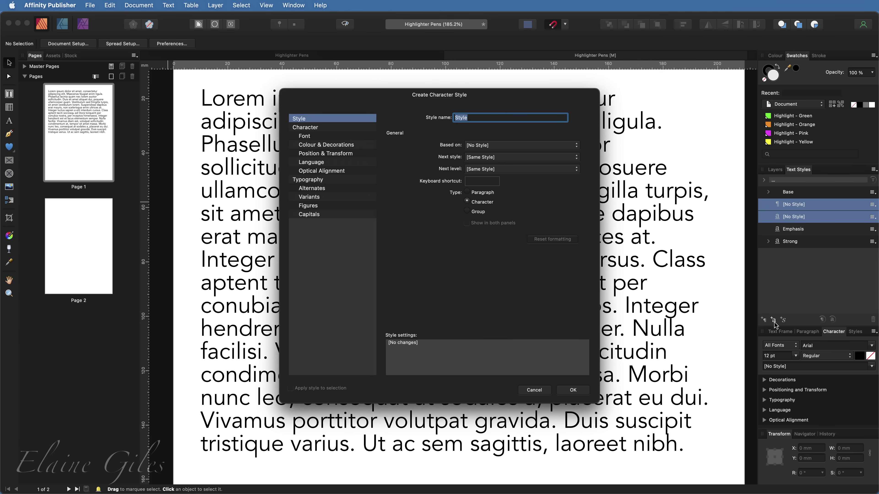
{"action": "type", "text": "Highlight - Green"}
{"action": "left_click", "coordinate": [360, 148]}
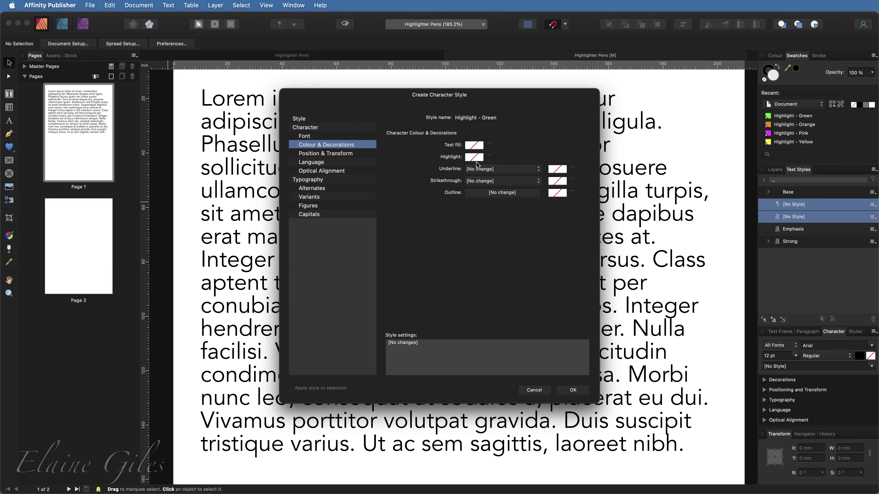
{"action": "left_click", "coordinate": [490, 158]}
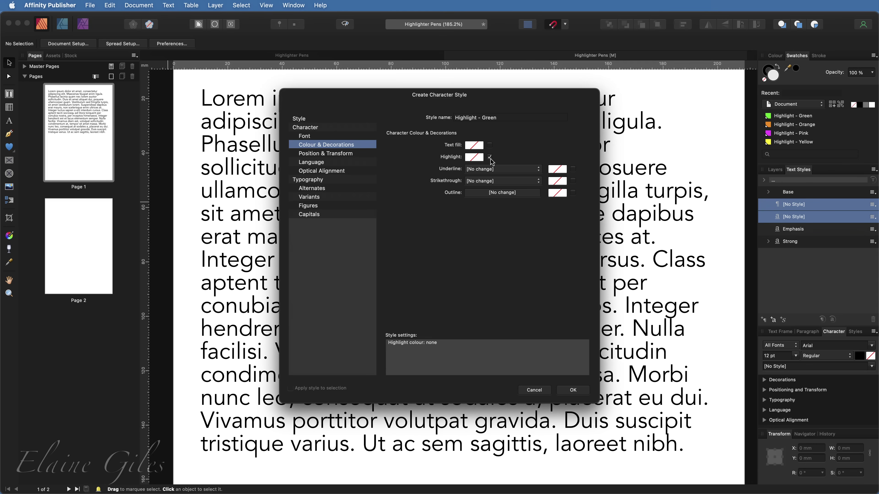
{"action": "left_click", "coordinate": [475, 157]}
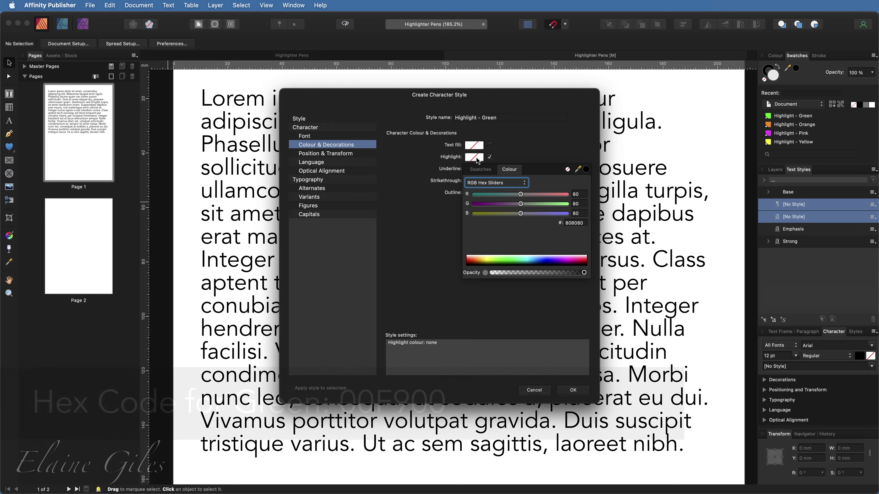
{"action": "left_click", "coordinate": [484, 170]}
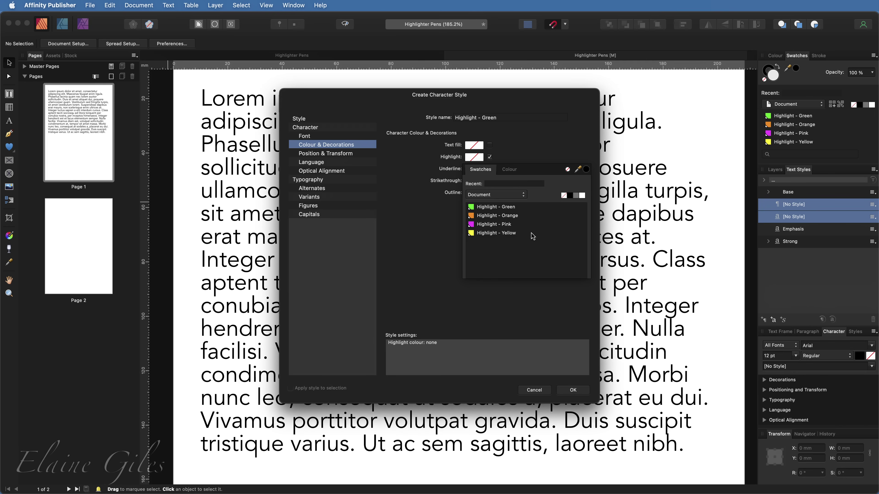
{"action": "left_click", "coordinate": [526, 208]}
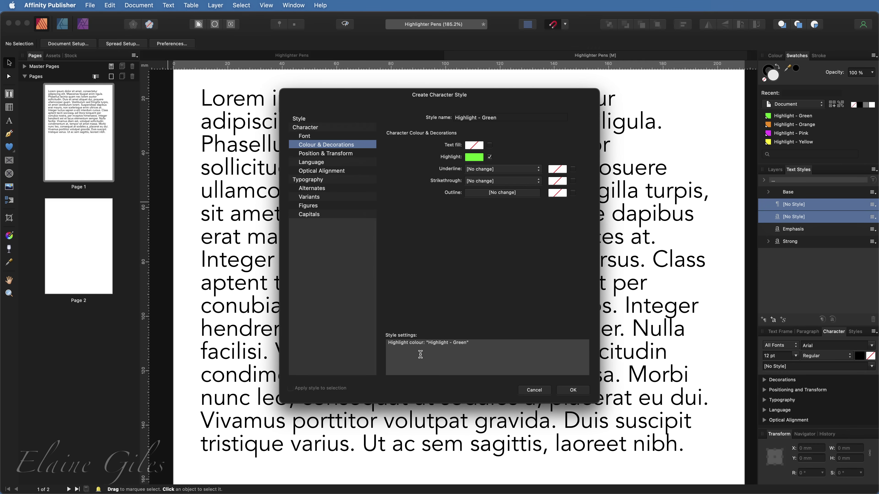
{"action": "left_click", "coordinate": [572, 390]}
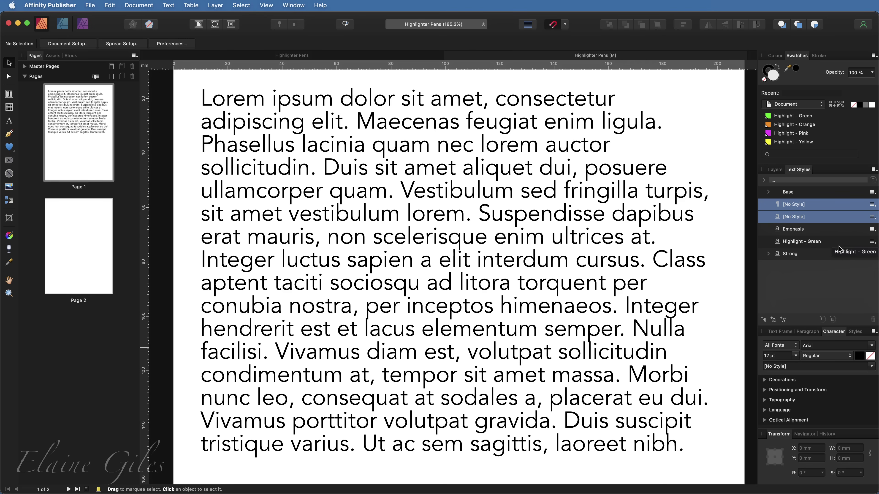
Create a character style 'Highlight - Orange' highlighted with the Highlight - Orange swatch.
{"action": "left_click", "coordinate": [774, 319]}
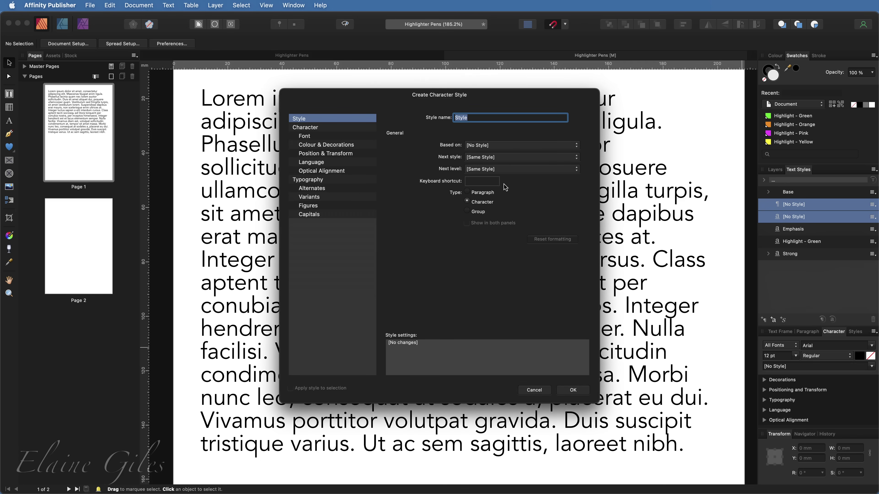
{"action": "type", "text": "Highlight - Orange"}
{"action": "left_click", "coordinate": [349, 148]}
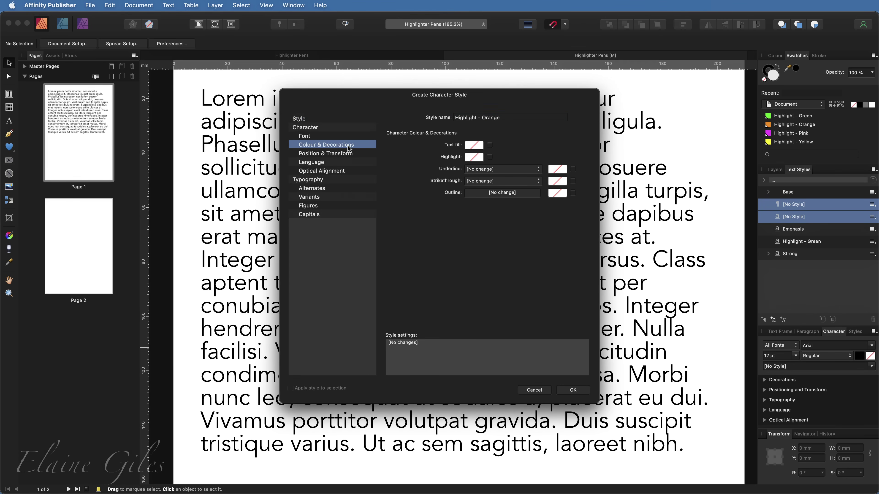
{"action": "left_click", "coordinate": [488, 157]}
{"action": "left_click", "coordinate": [478, 158]}
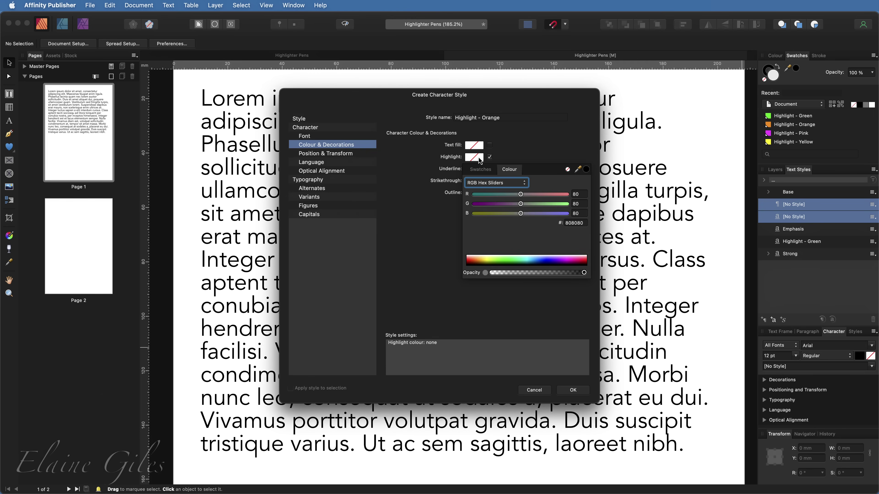
{"action": "left_click", "coordinate": [484, 173]}
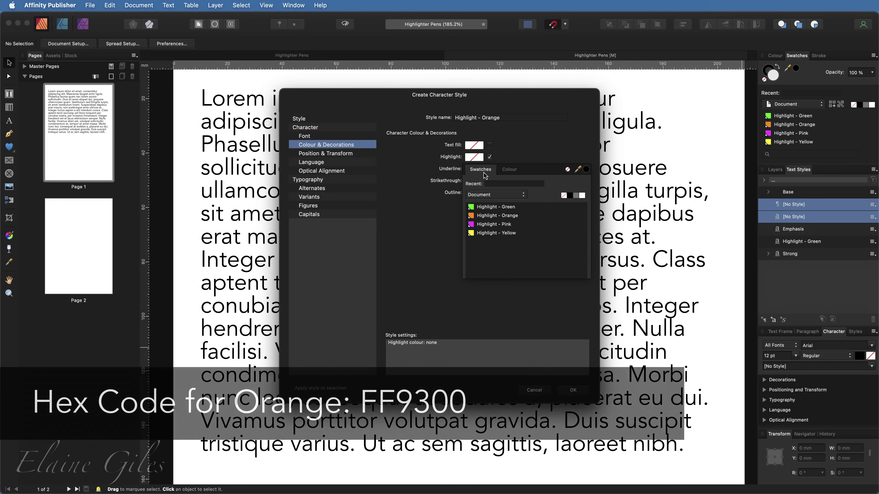
{"action": "left_click", "coordinate": [489, 216]}
{"action": "left_click", "coordinate": [532, 315]}
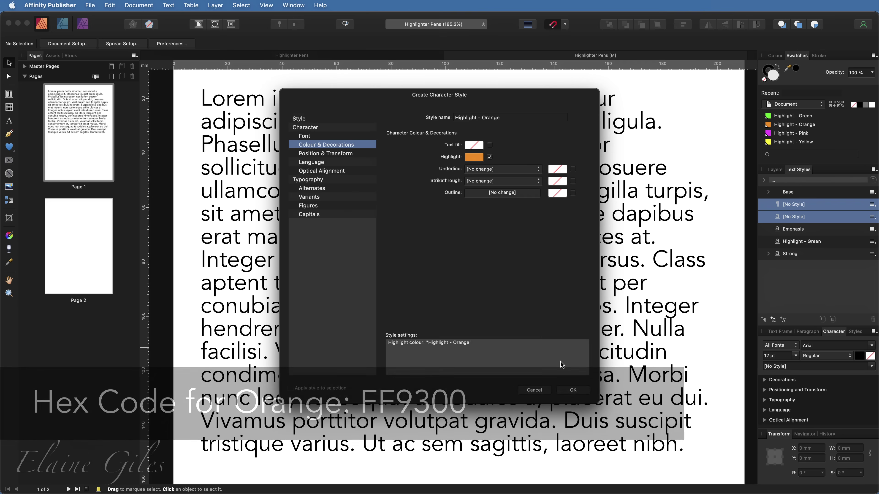
{"action": "left_click", "coordinate": [581, 394]}
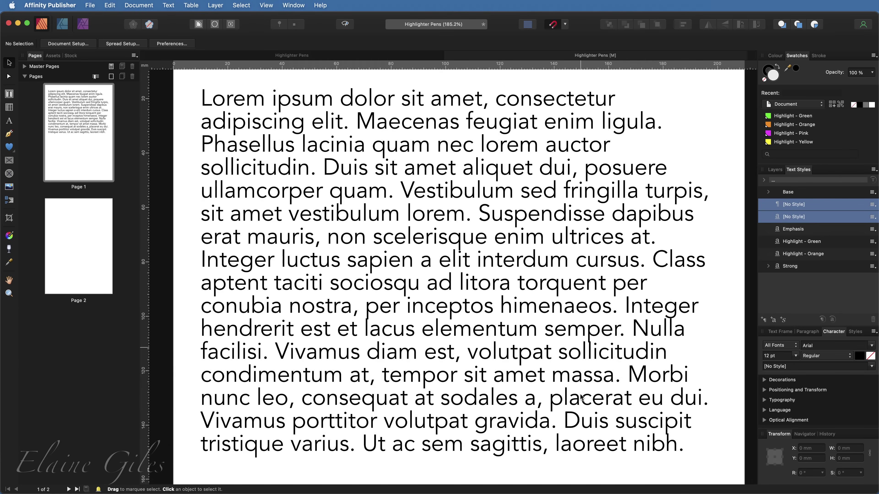
Create a character style 'Highlight - Pink' highlighted with the Highlight - Pink swatch.
{"action": "left_click", "coordinate": [772, 319]}
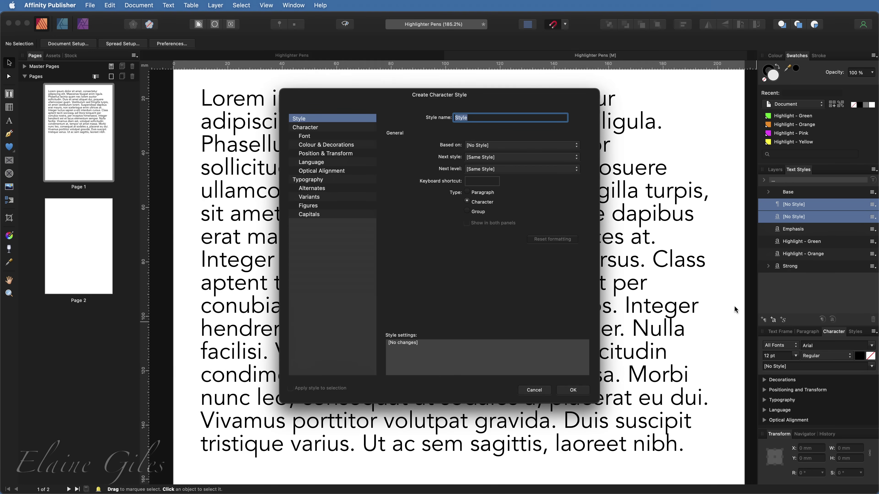
{"action": "type", "text": "Highlight - Pink"}
{"action": "left_click", "coordinate": [343, 145]}
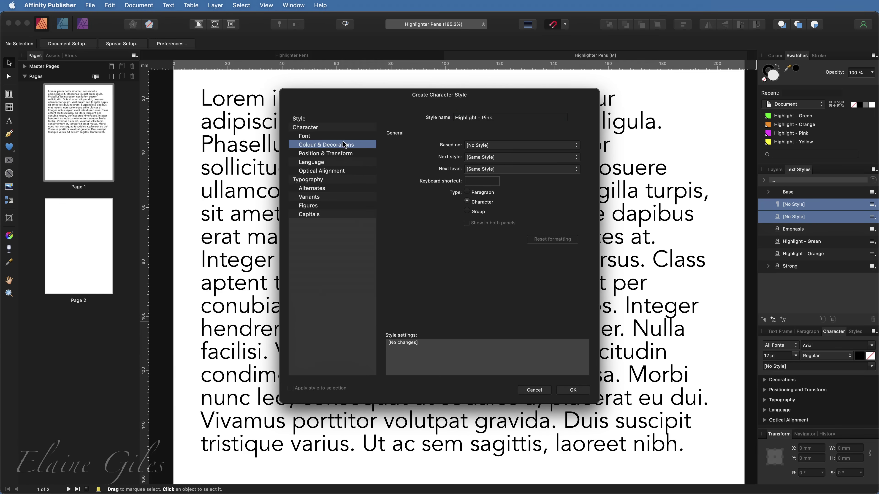
{"action": "left_click", "coordinate": [489, 157]}
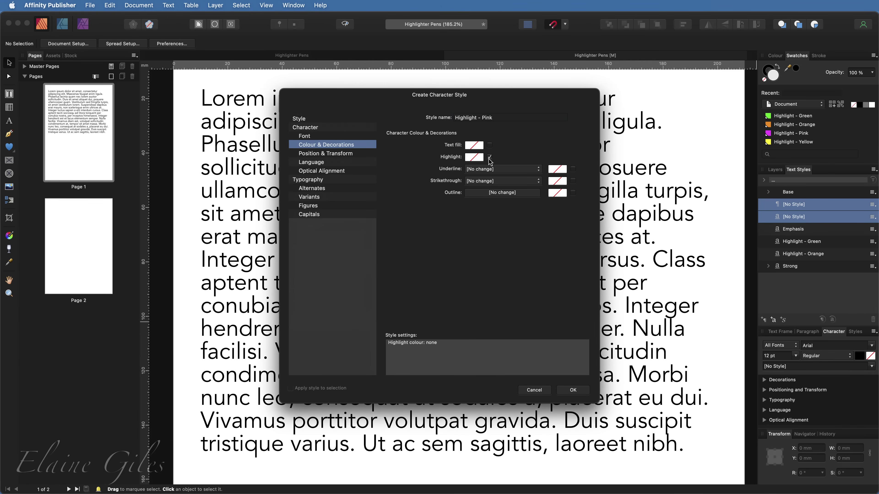
{"action": "left_click", "coordinate": [474, 159]}
{"action": "left_click", "coordinate": [481, 169]}
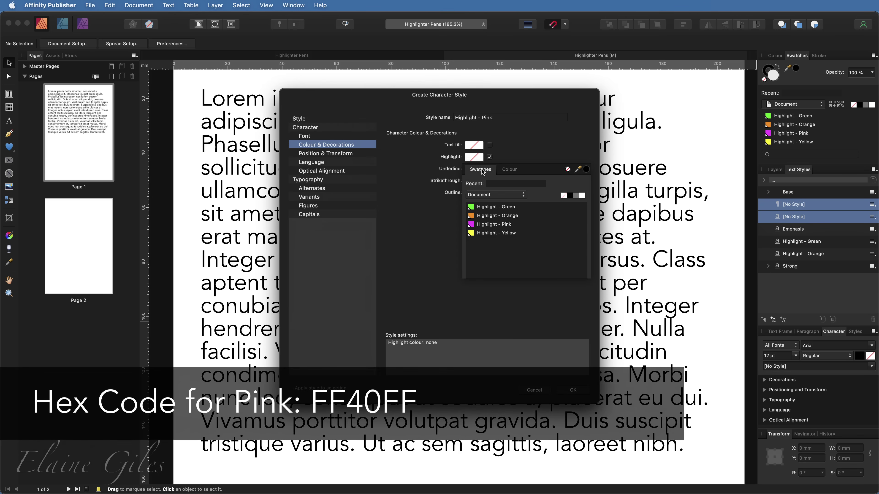
{"action": "left_click", "coordinate": [488, 225]}
{"action": "left_click", "coordinate": [573, 391]}
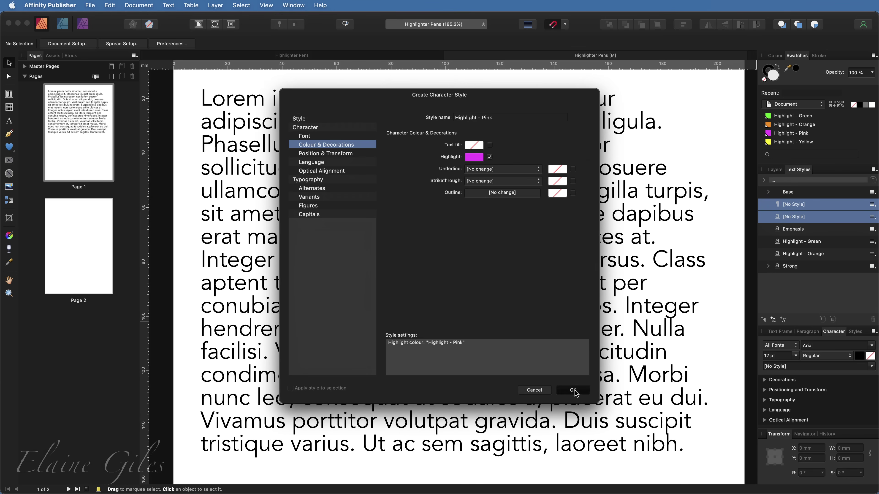
Create a character style 'Highlight - Yellow' highlighted with the Highlight - Yellow swatch.
{"action": "left_click", "coordinate": [773, 320]}
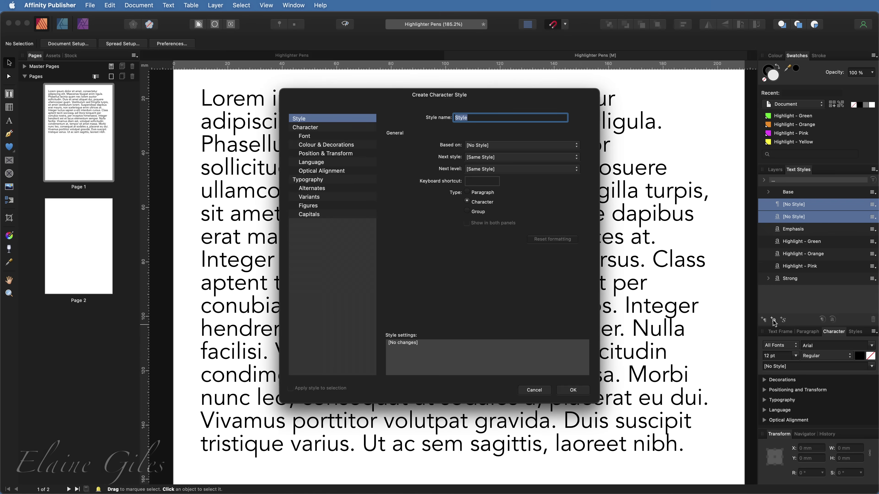
{"action": "type", "text": "Highlight - Yellow"}
{"action": "left_click", "coordinate": [338, 146]}
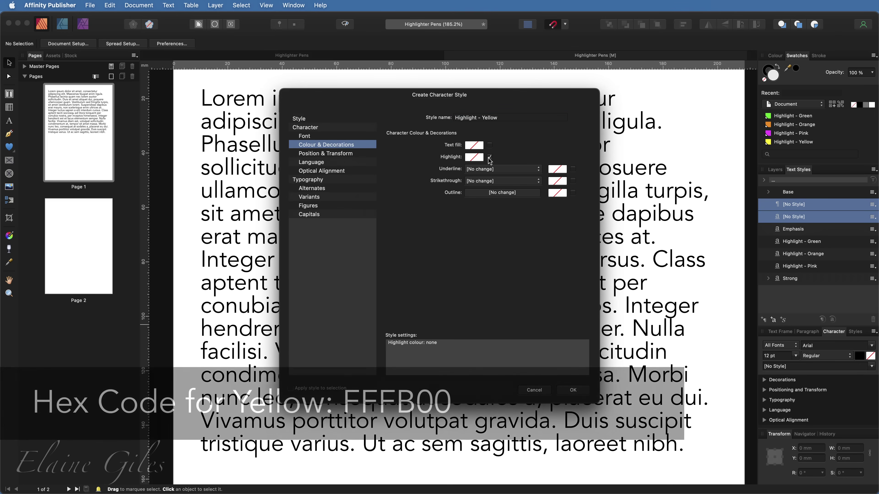
{"action": "left_click", "coordinate": [489, 157]}
{"action": "left_click", "coordinate": [477, 158]}
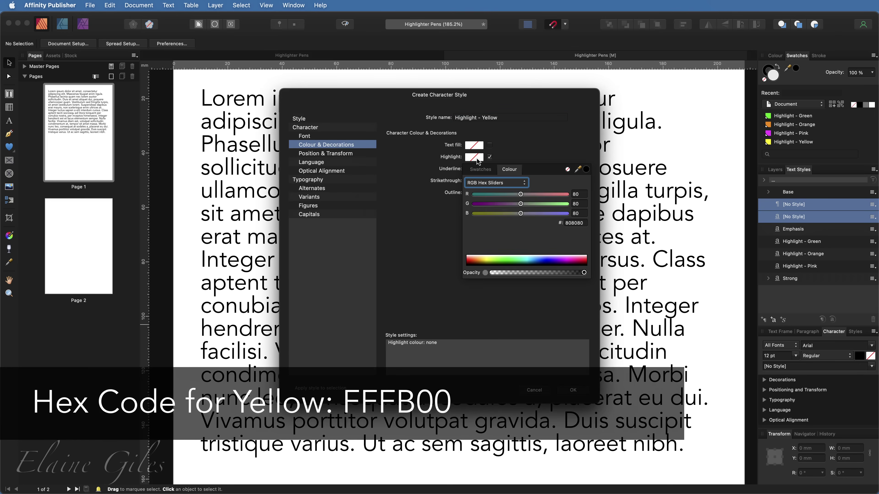
{"action": "left_click", "coordinate": [481, 172]}
{"action": "left_click", "coordinate": [482, 234]}
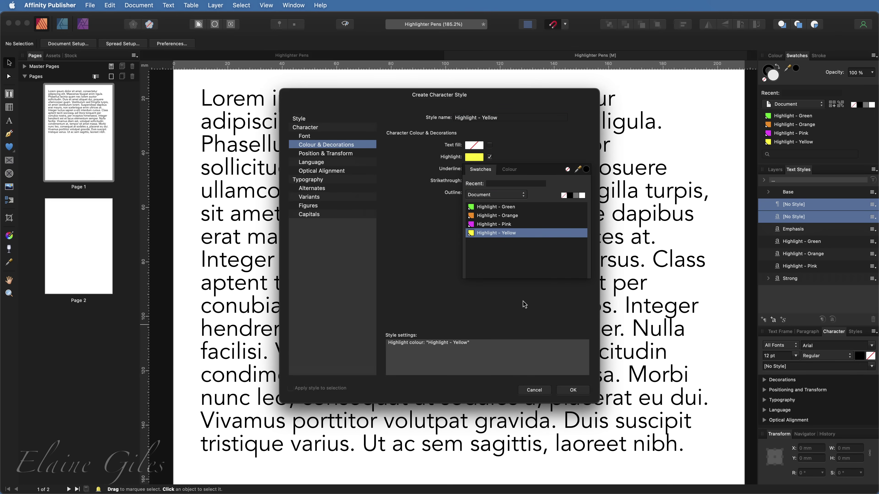
{"action": "left_click", "coordinate": [573, 390]}
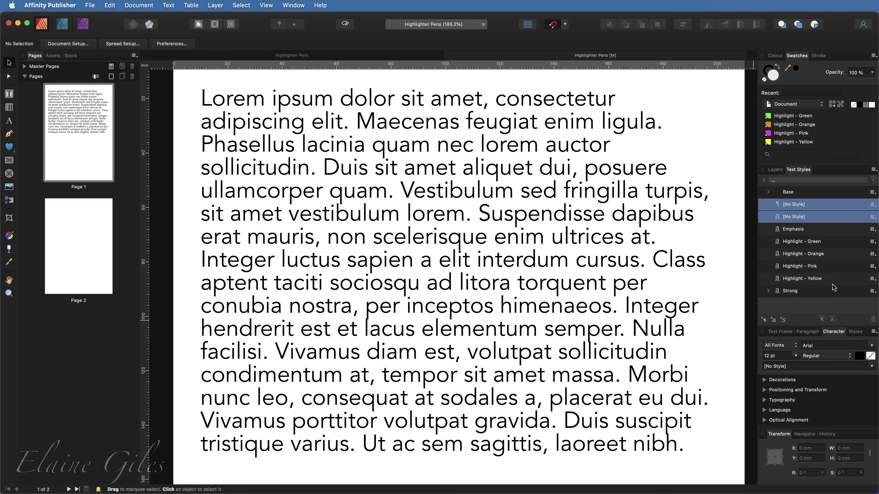
Apply Highlight - Green to 'Maecenas' and Highlight - Orange to 'sollicitudin'.
{"action": "double_click", "coordinate": [387, 121]}
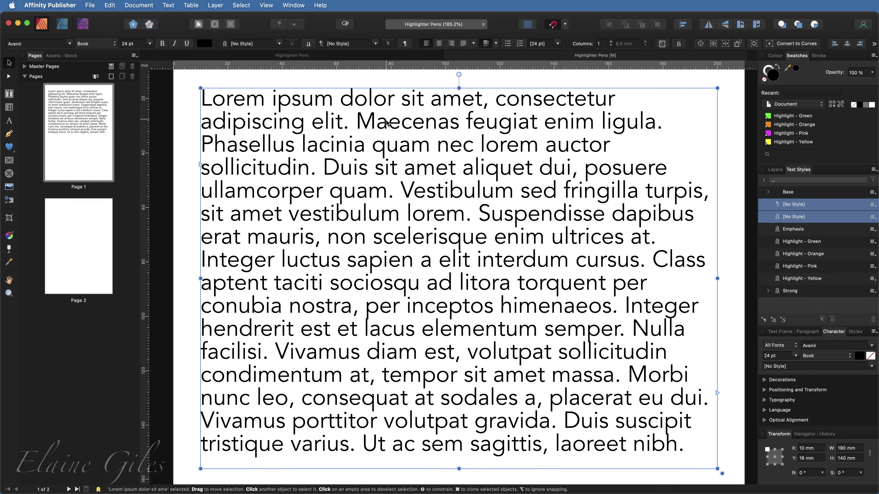
{"action": "double_click", "coordinate": [386, 120]}
{"action": "left_click", "coordinate": [809, 244]}
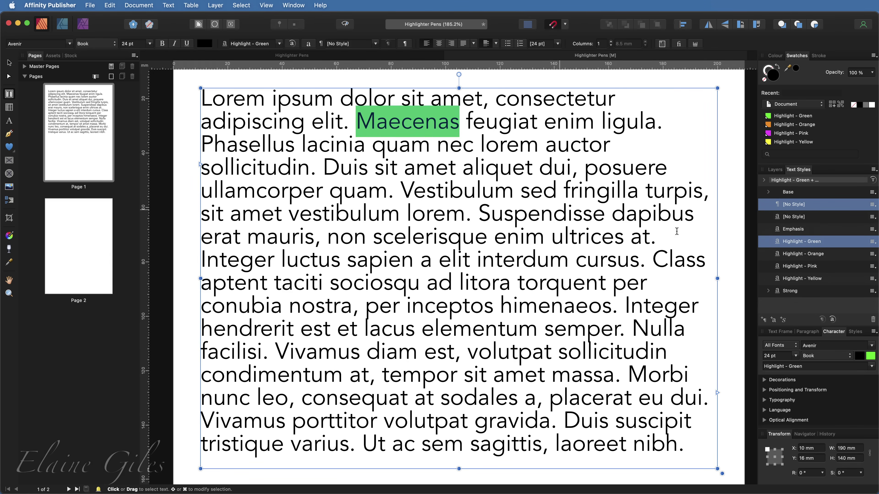
{"action": "double_click", "coordinate": [273, 166]}
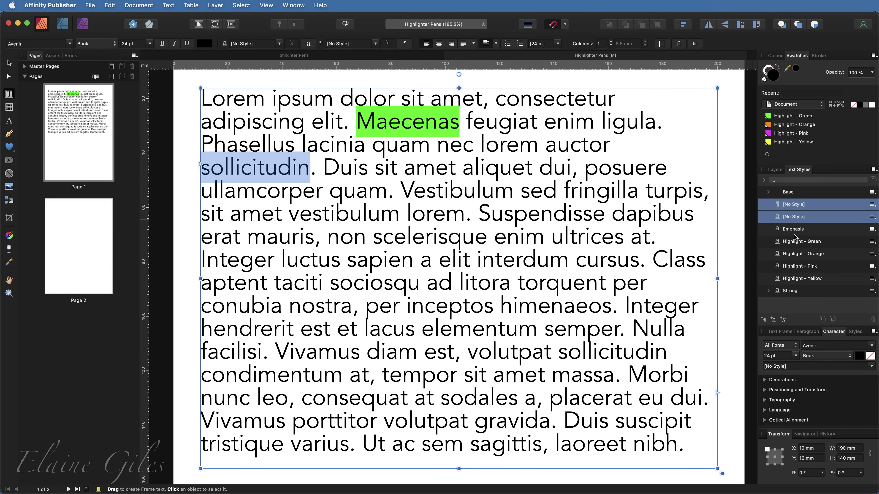
{"action": "left_click", "coordinate": [820, 254]}
Apply Highlight - Pink to 'Suspendisse' and Highlight - Yellow to 'amet vestibulum', then exit text editing.
{"action": "double_click", "coordinate": [513, 212]}
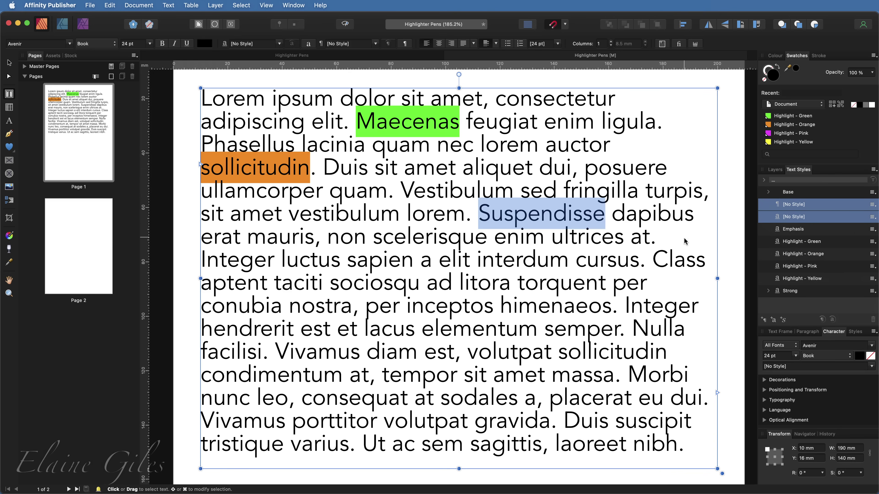
{"action": "left_click", "coordinate": [799, 266]}
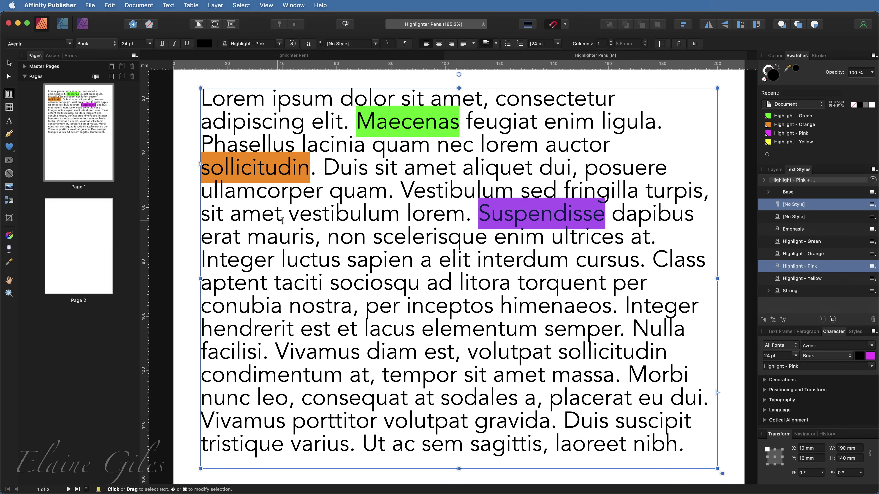
{"action": "left_click", "coordinate": [234, 214]}
{"action": "left_click_drag", "start_coordinate": [234, 214], "coordinate": [400, 214]}
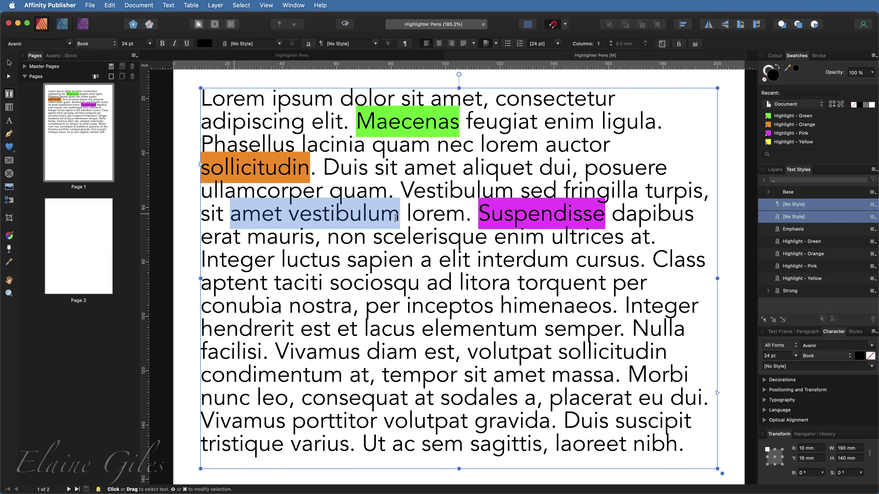
{"action": "left_click", "coordinate": [816, 281]}
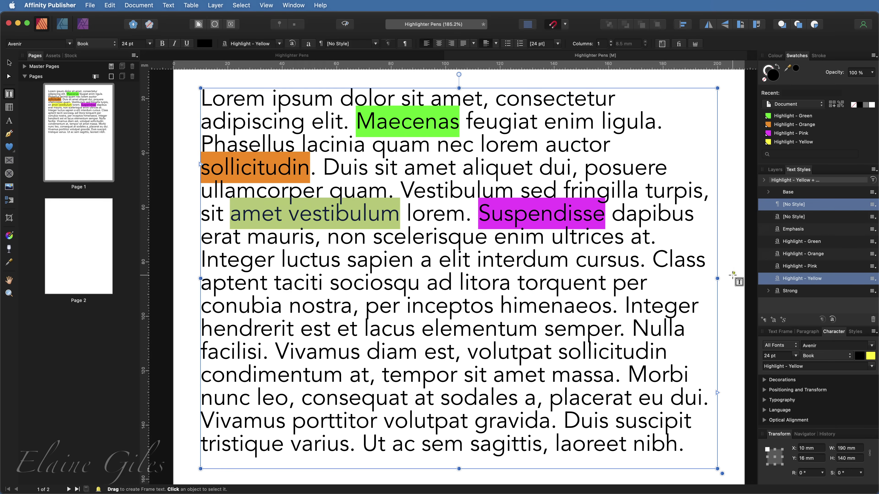
{"action": "left_click", "coordinate": [733, 275]}
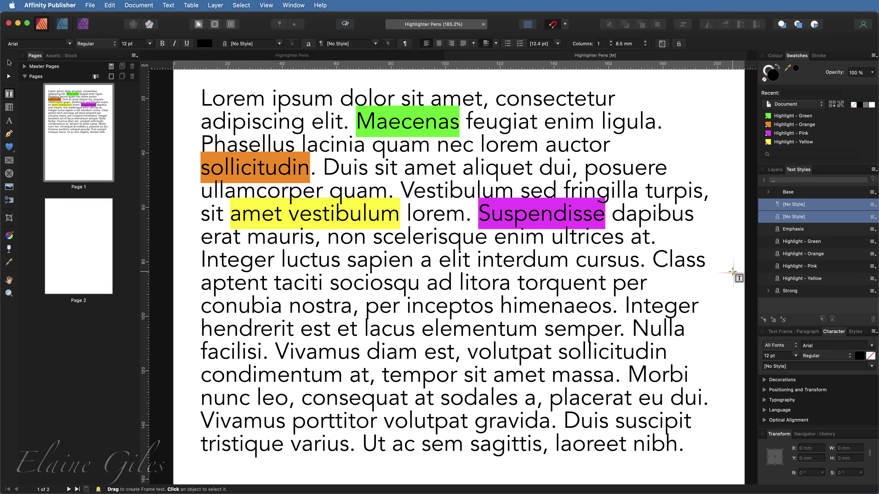
{"action": "key", "text": "v"}
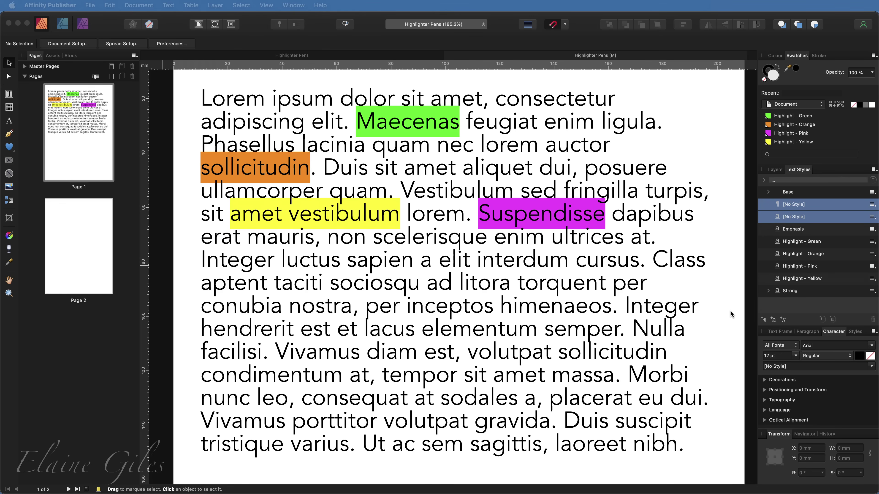
Create a group style named 'Highlighters' in Text Styles.
{"action": "left_click", "coordinate": [783, 320]}
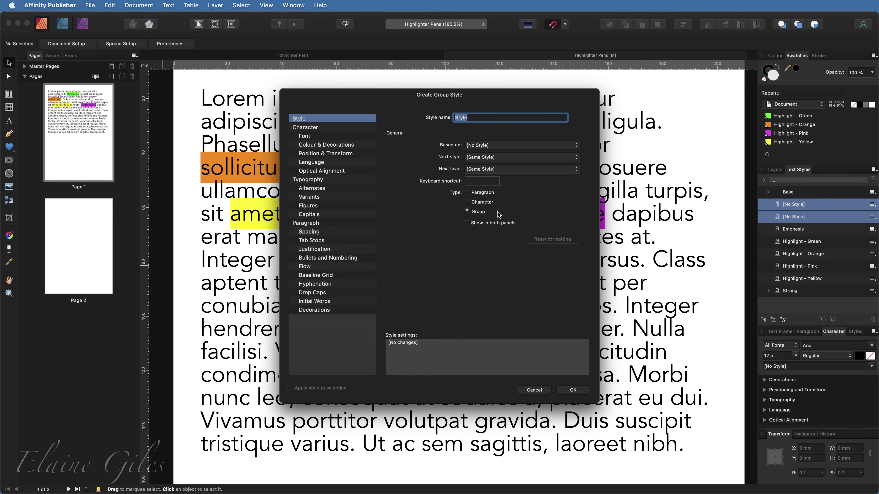
{"action": "type", "text": "Highlighters"}
{"action": "left_click", "coordinate": [573, 390]}
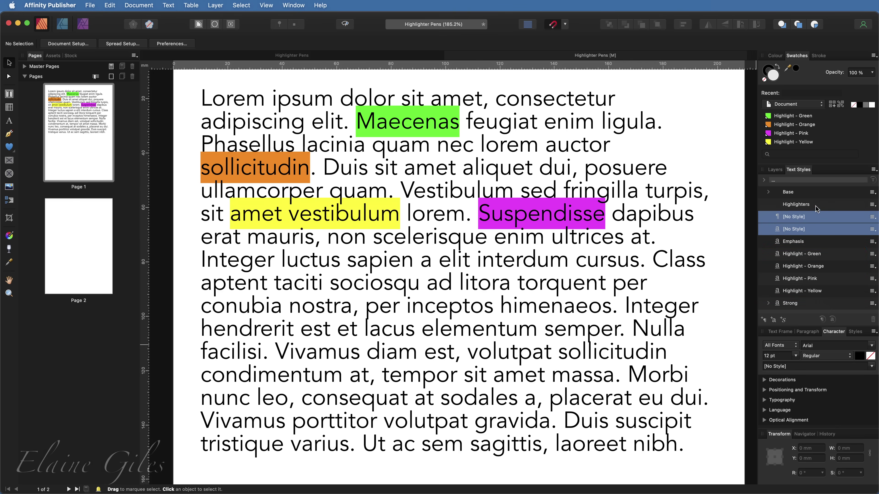
Set Highlight - Green and Highlight - Orange to be based on Highlighters.
{"action": "double_click", "coordinate": [801, 256]}
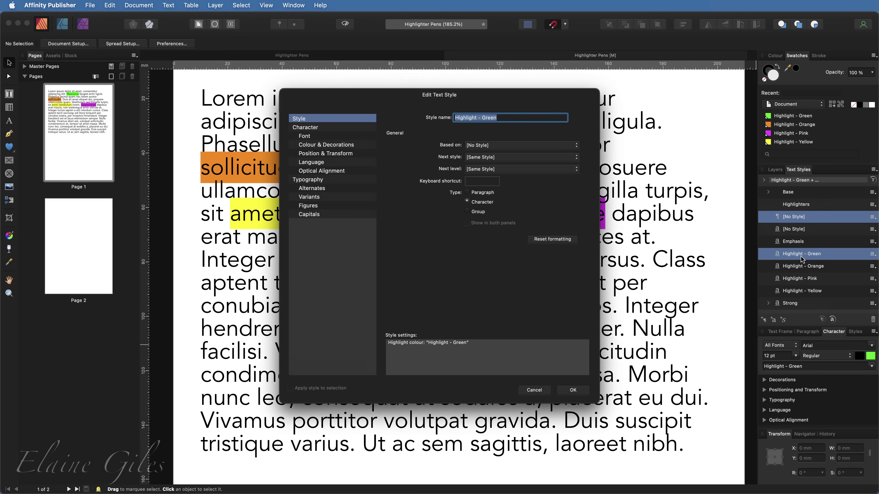
{"action": "left_click", "coordinate": [508, 150]}
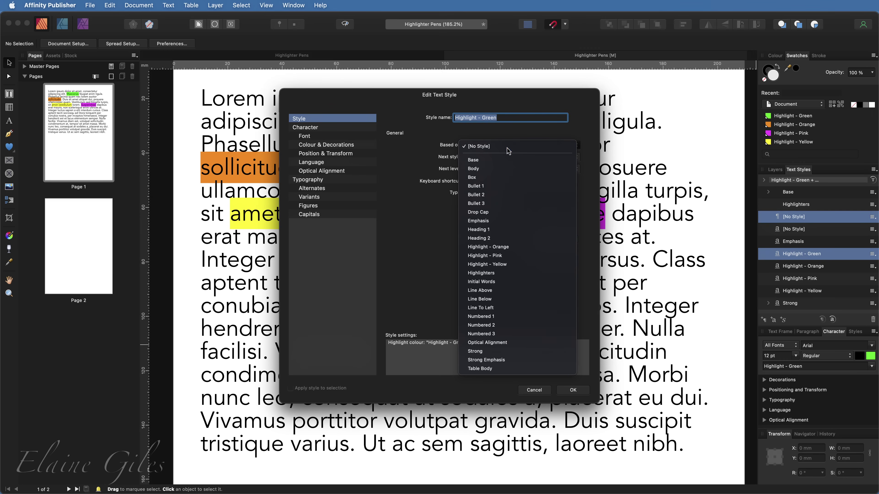
{"action": "left_click", "coordinate": [507, 274]}
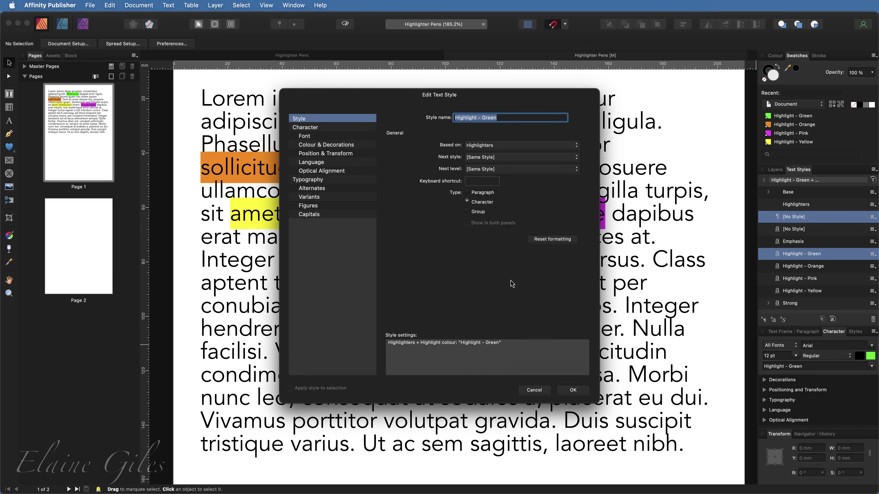
{"action": "left_click", "coordinate": [572, 391]}
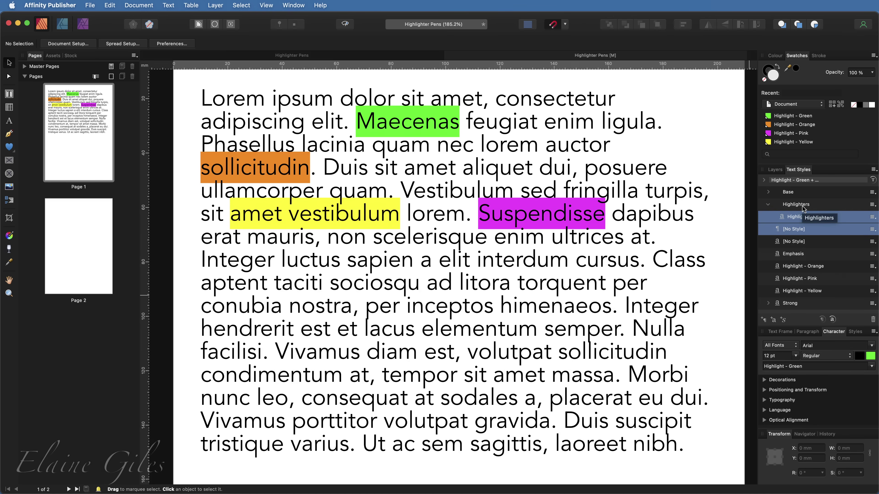
{"action": "double_click", "coordinate": [814, 268]}
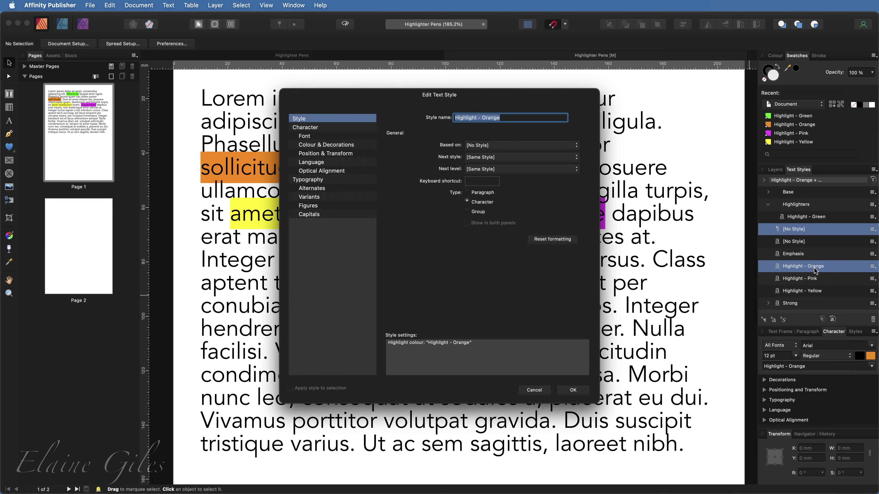
{"action": "left_click", "coordinate": [495, 143]}
{"action": "left_click", "coordinate": [510, 273]}
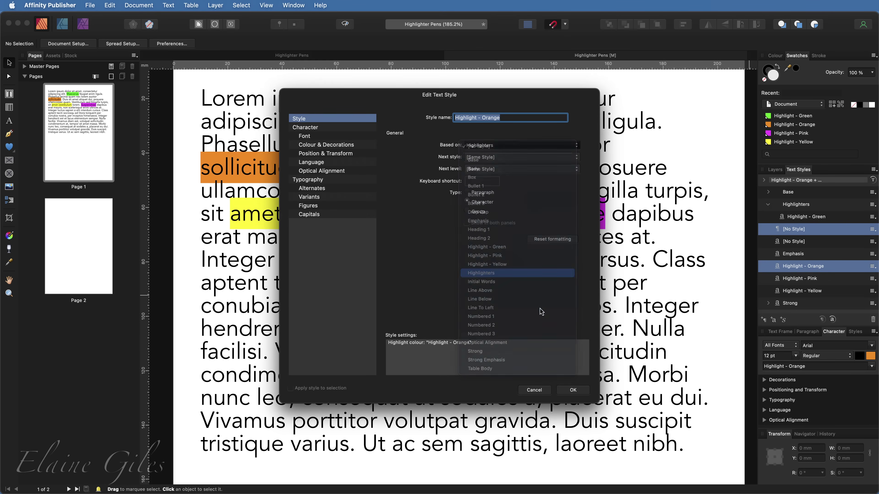
{"action": "left_click", "coordinate": [573, 390]}
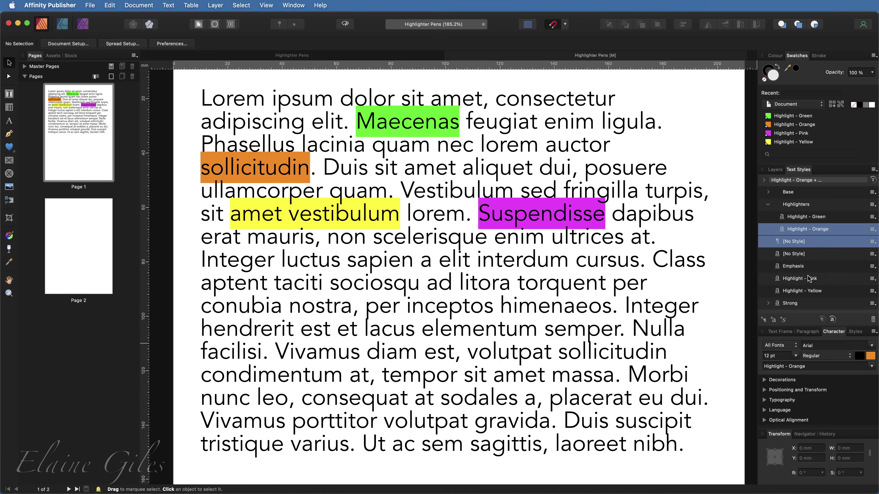
Set Highlight - Pink and Highlight - Yellow to be based on Highlighters.
{"action": "double_click", "coordinate": [808, 279]}
{"action": "left_click", "coordinate": [490, 146]}
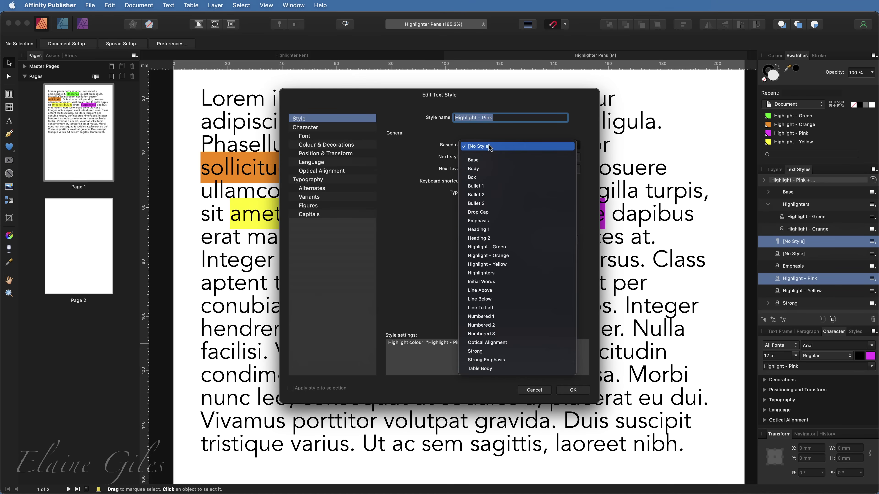
{"action": "left_click", "coordinate": [509, 273]}
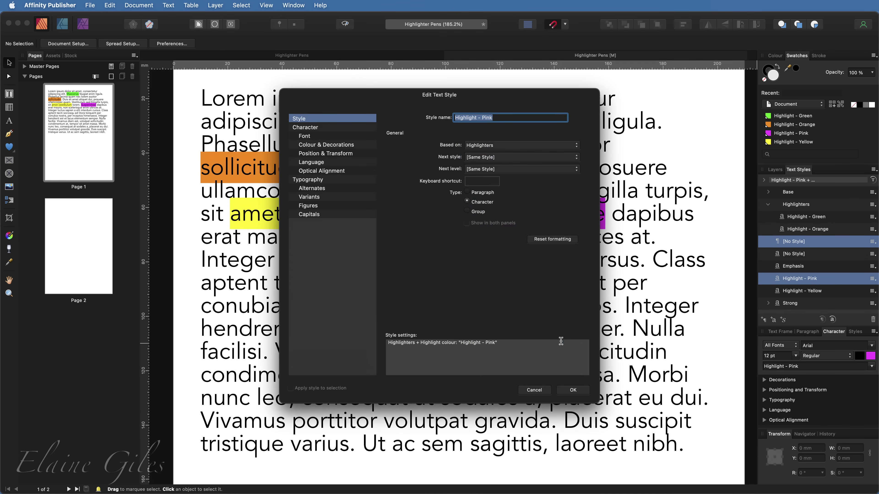
{"action": "left_click", "coordinate": [578, 389]}
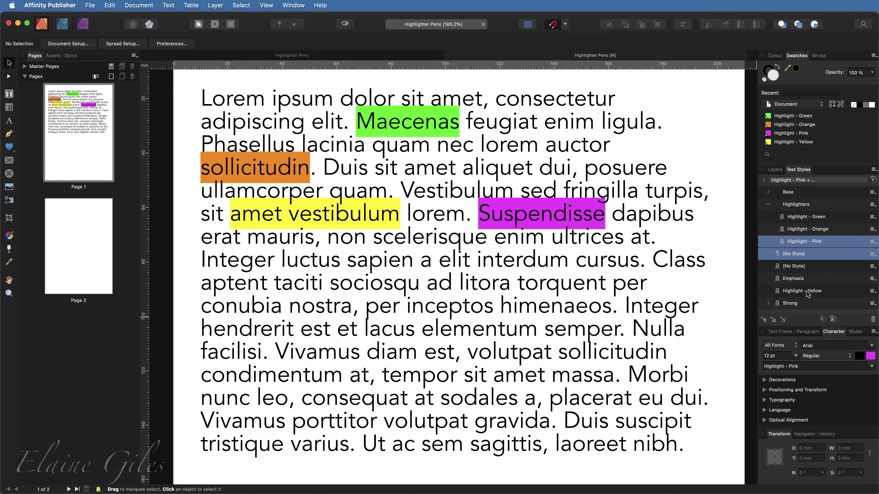
{"action": "double_click", "coordinate": [802, 291]}
{"action": "left_click", "coordinate": [512, 146]}
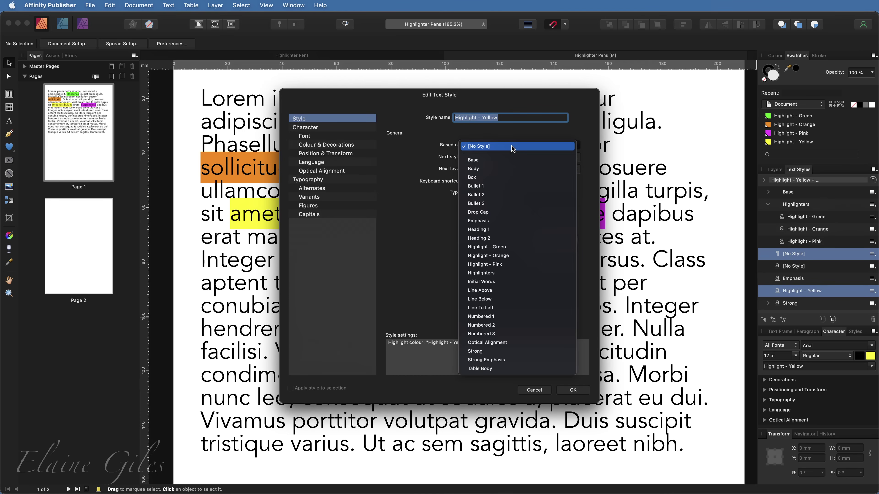
{"action": "left_click", "coordinate": [508, 273]}
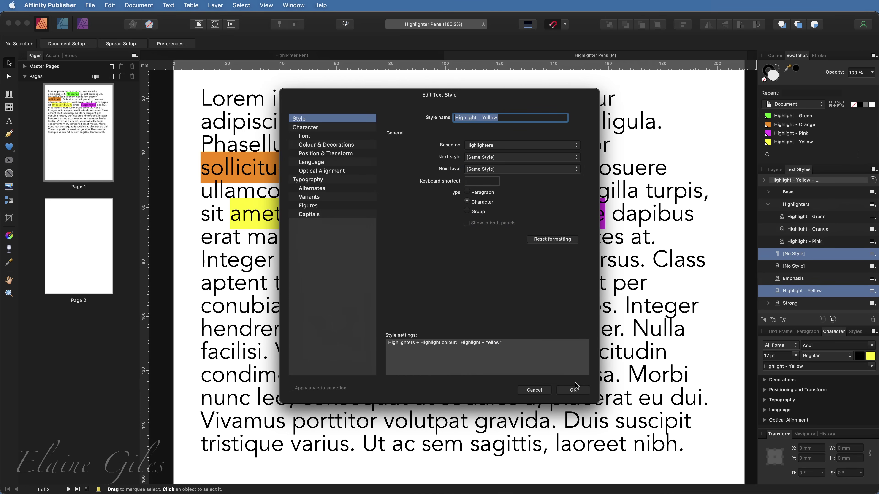
{"action": "left_click", "coordinate": [576, 389]}
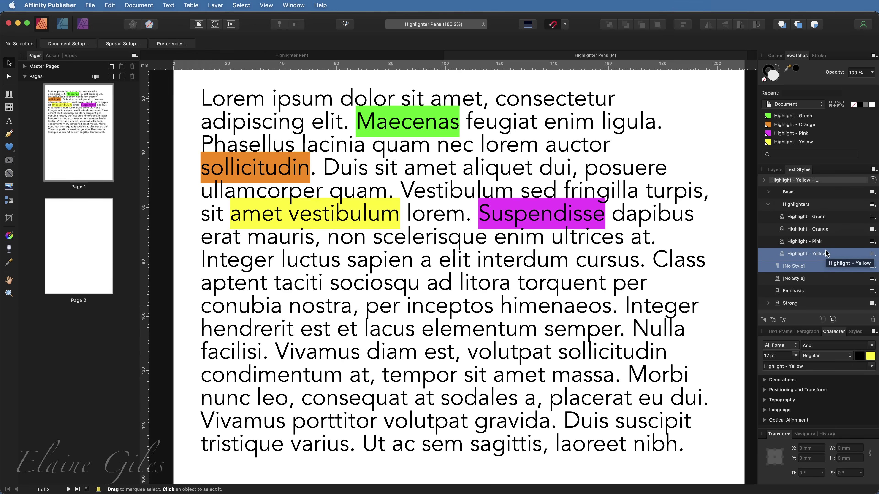
{"action": "double_click", "coordinate": [802, 257]}
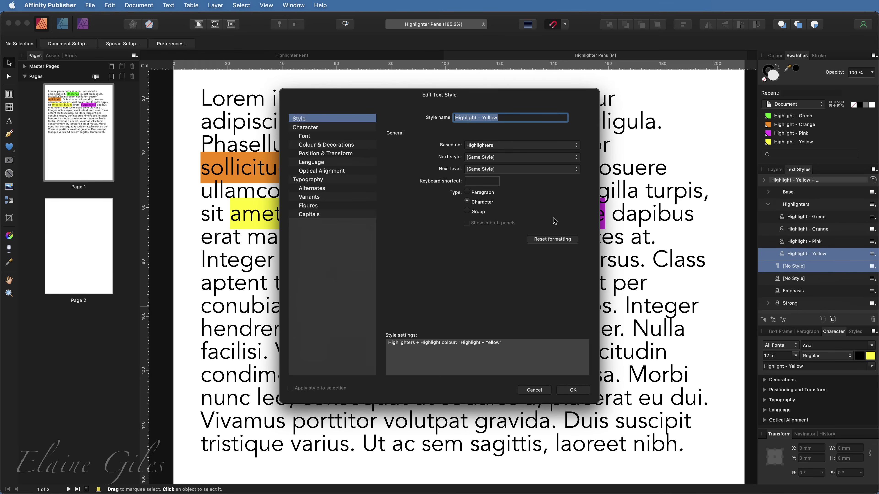
{"action": "left_click", "coordinate": [305, 135]}
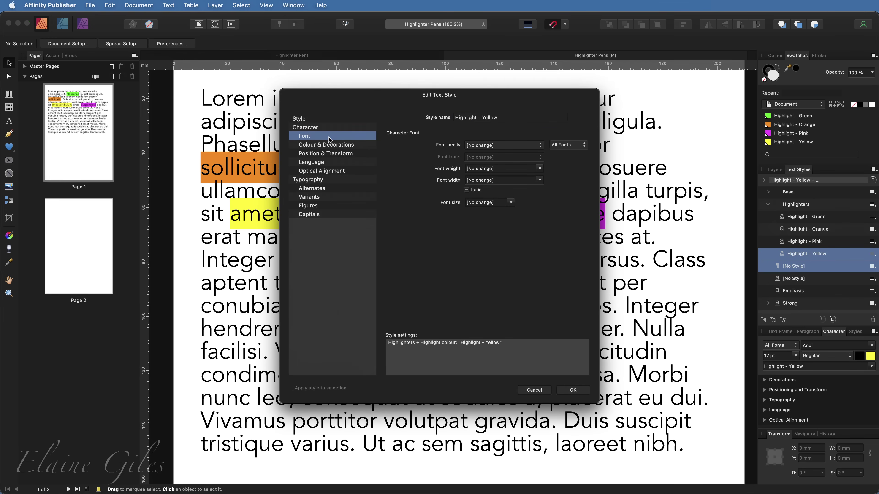
{"action": "left_click", "coordinate": [540, 169]}
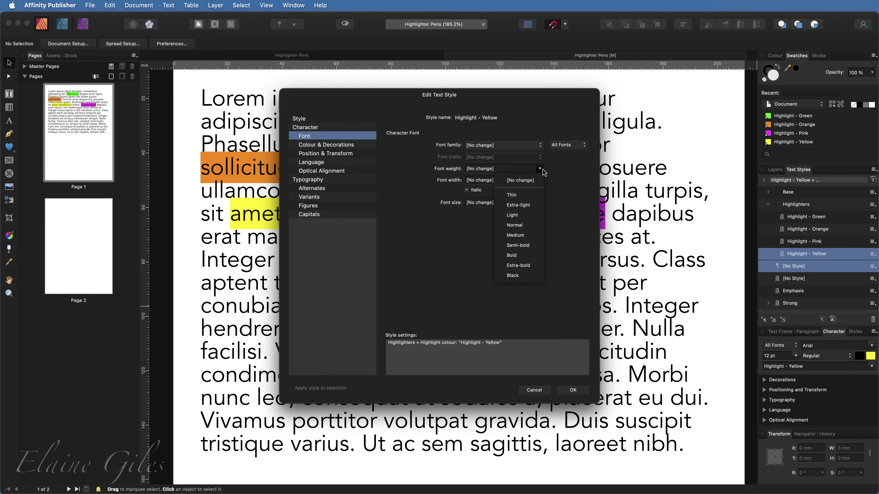
{"action": "left_click", "coordinate": [541, 257]}
{"action": "left_click", "coordinate": [583, 391]}
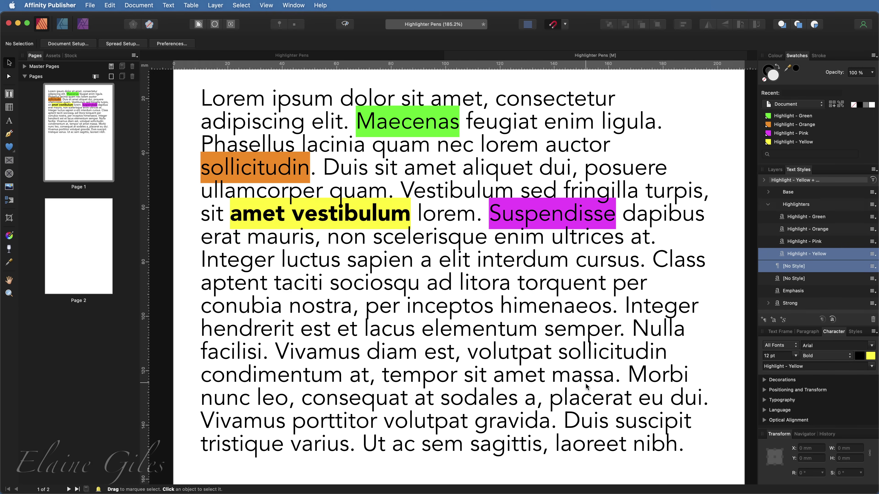
{"action": "key", "text": "super+z"}
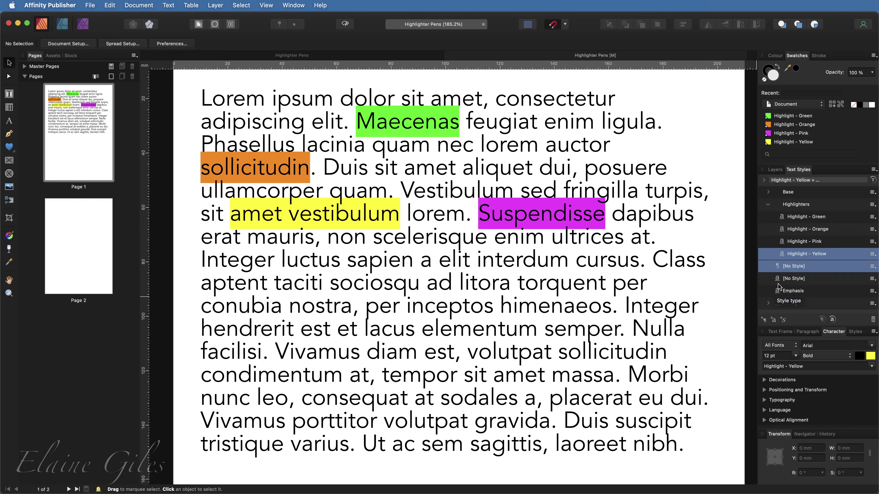
Set the Highlighters group style's font weight to Bold, bolding the green, orange, pink and yellow words.
{"action": "double_click", "coordinate": [796, 205]}
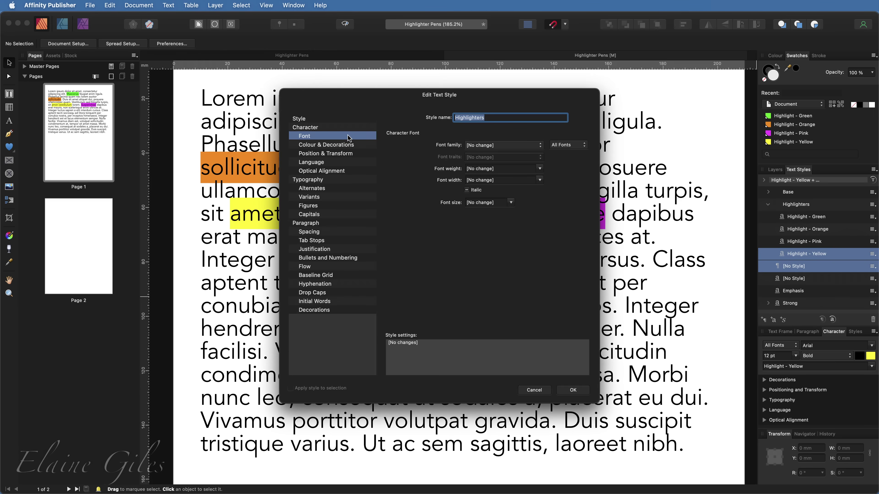
{"action": "left_click", "coordinate": [539, 169]}
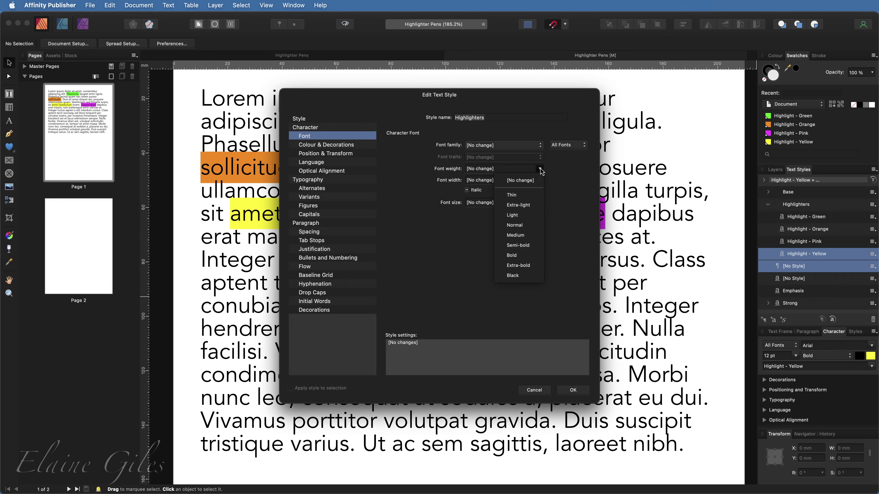
{"action": "left_click", "coordinate": [534, 259]}
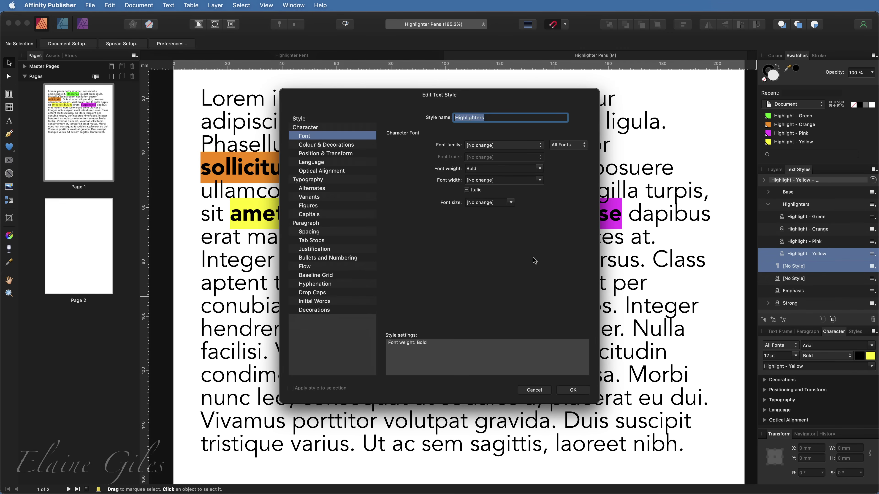
{"action": "left_click", "coordinate": [573, 390]}
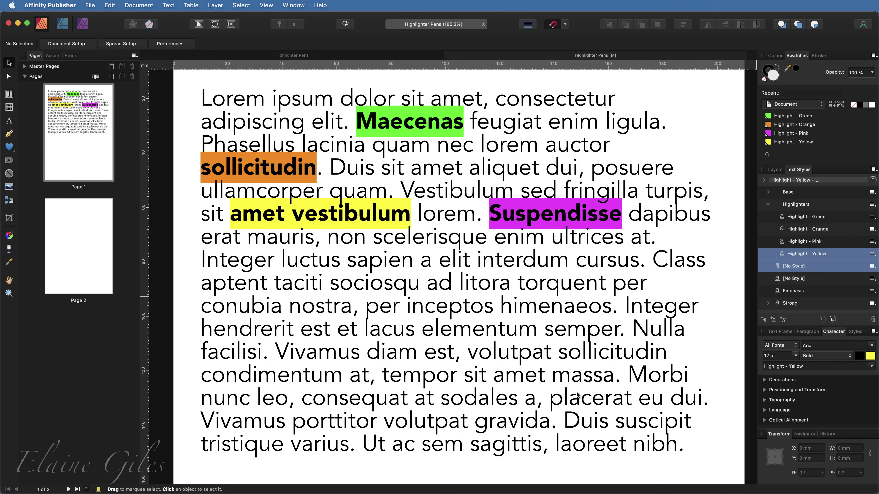